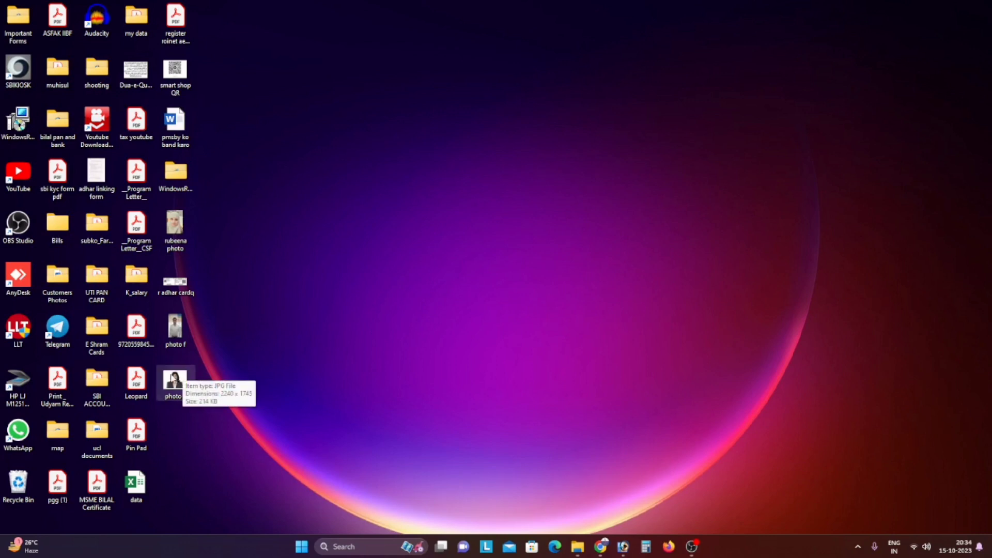
- Open the desktop image "photo a" in Photoshop, and close it again
{"action": "left_click_drag", "start_coordinate": [172, 379], "coordinate": [624, 553]}
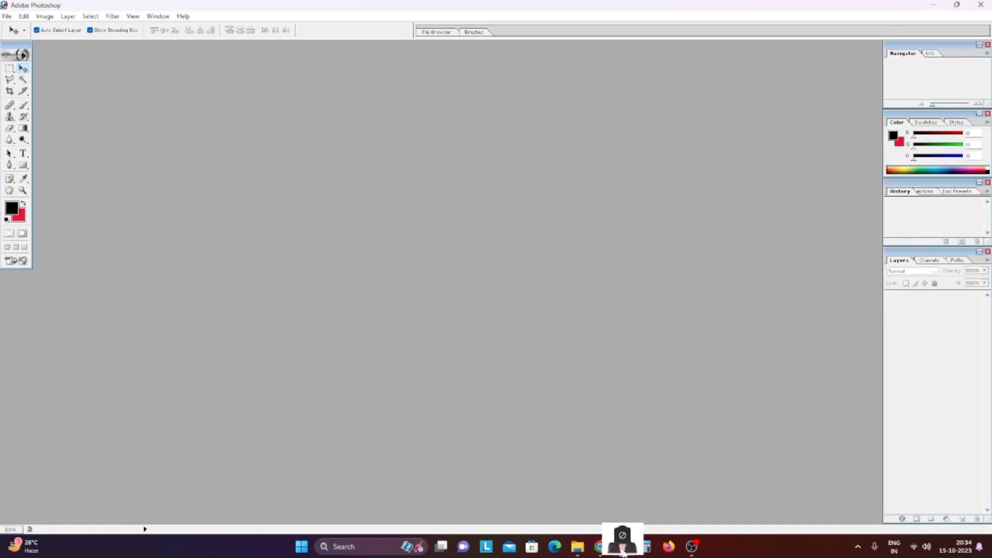
{"action": "left_click_drag", "start_coordinate": [624, 553], "coordinate": [528, 362]}
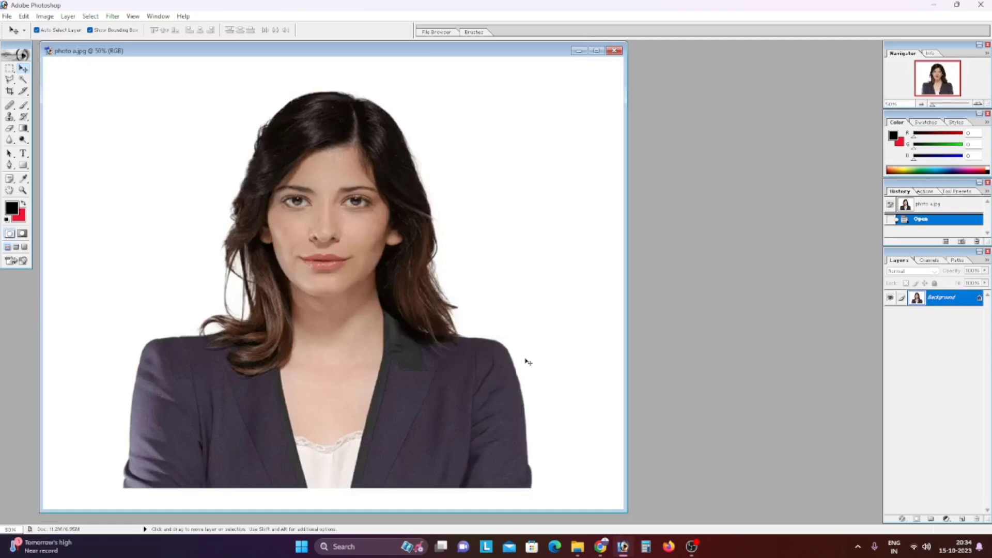
{"action": "left_click", "coordinate": [614, 50]}
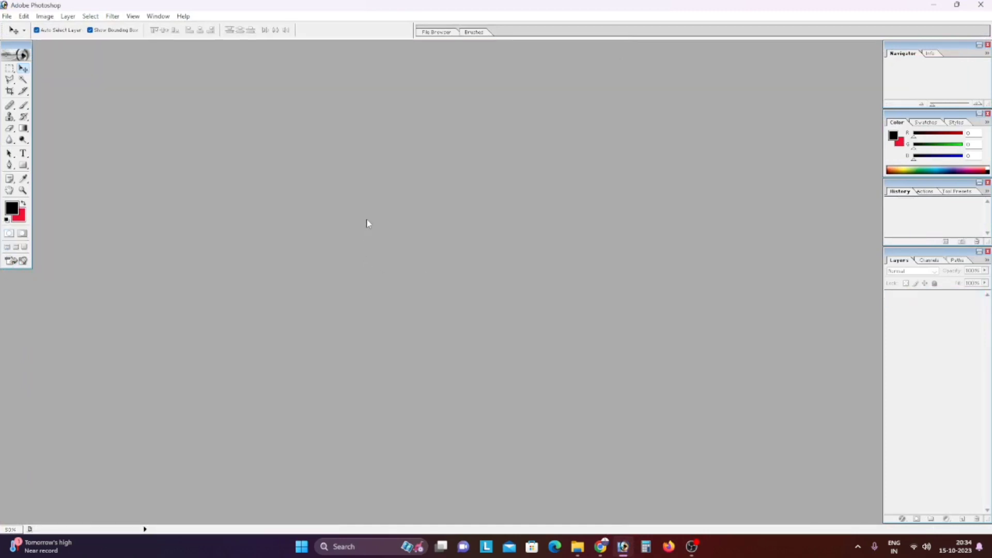
- Find "photo a" in the Desktop folder through the Open dialog, open it, and close the image
{"action": "double_click", "coordinate": [367, 223]}
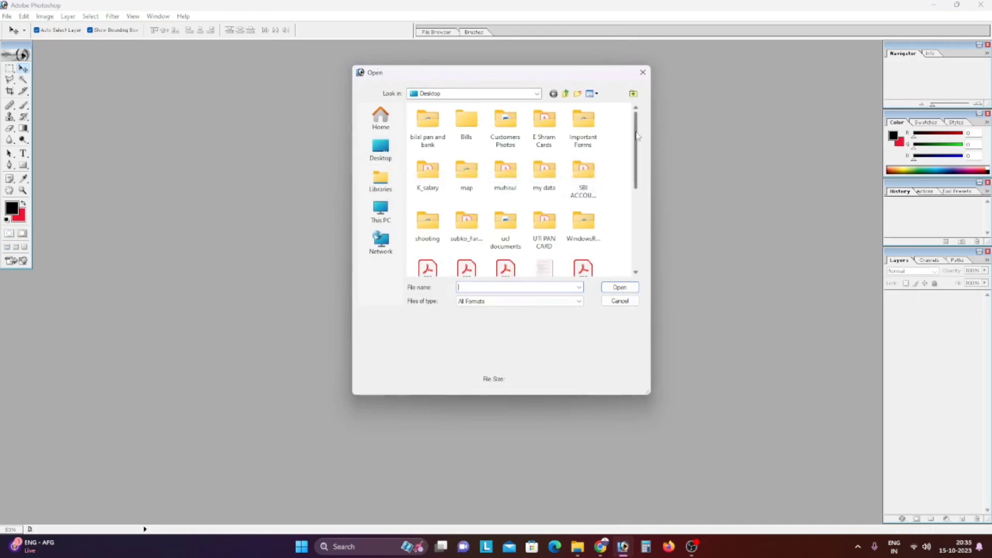
{"action": "scroll", "coordinate": [639, 199], "scroll_direction": "down", "scroll_amount": 3}
{"action": "scroll", "coordinate": [640, 199], "scroll_direction": "down", "scroll_amount": 1}
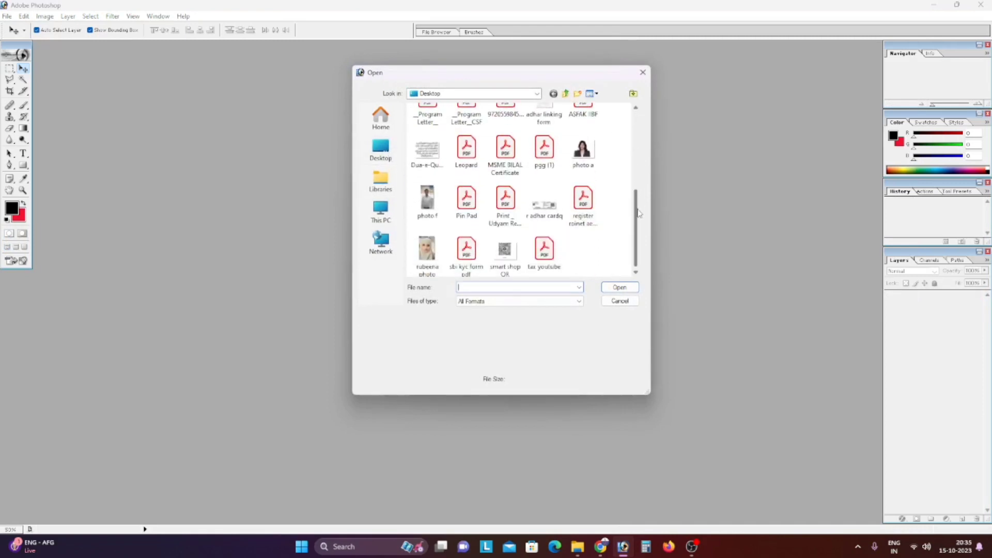
{"action": "left_click", "coordinate": [584, 155]}
{"action": "left_click", "coordinate": [620, 287]}
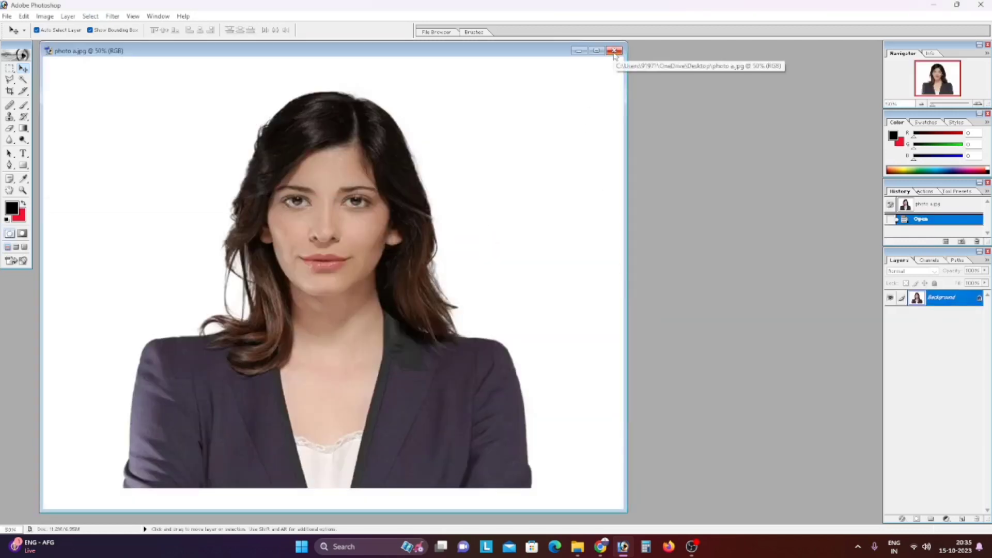
{"action": "left_click", "coordinate": [614, 51]}
- Return to the desktop and open the "photo a" image file with Adobe Photoshop
{"action": "left_click", "coordinate": [933, 6]}
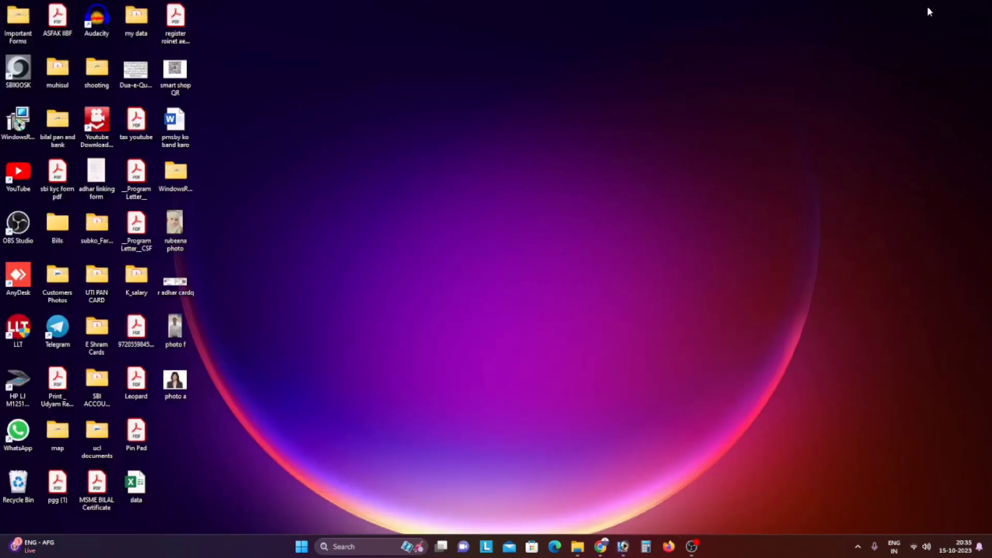
{"action": "right_click", "coordinate": [182, 386]}
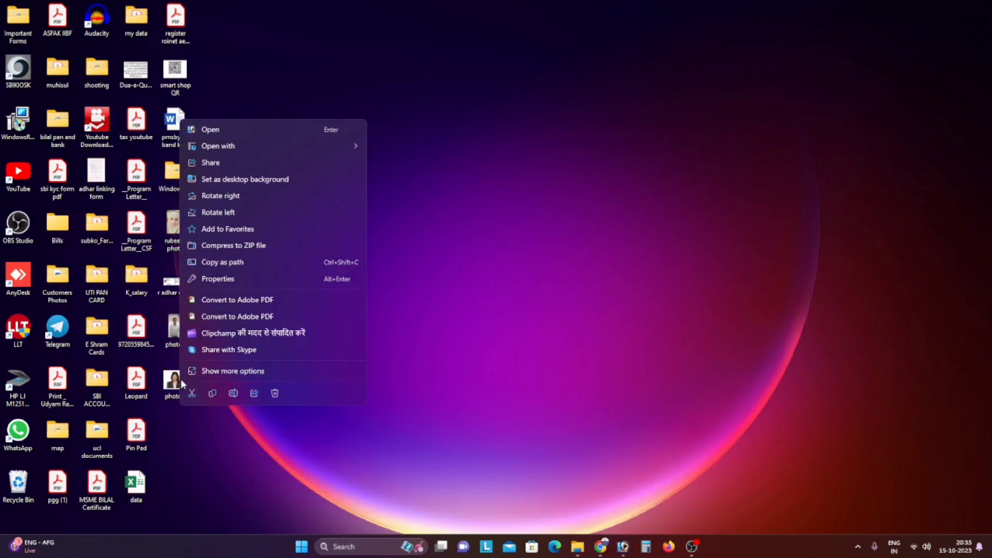
{"action": "mouse_move", "coordinate": [233, 147]}
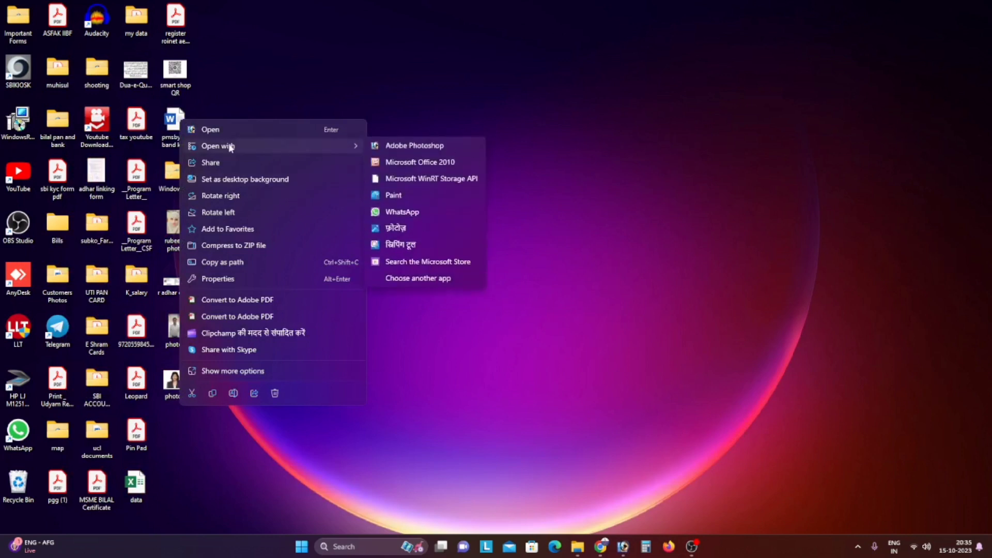
{"action": "left_click", "coordinate": [404, 148]}
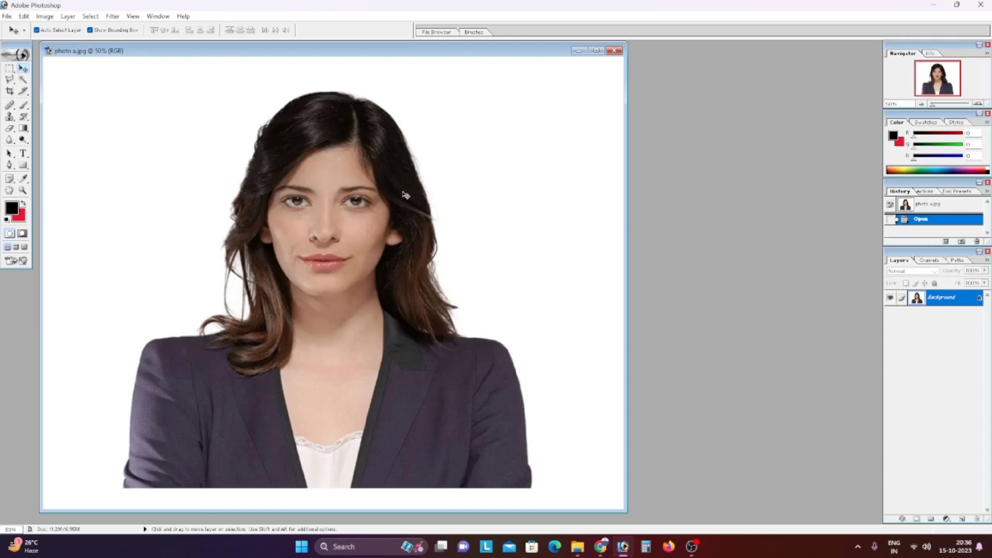
- Set the Crop tool to a width of 3 cm, a height of 4 cm and a resolution of 300 pixels/inch
{"action": "left_click", "coordinate": [8, 102]}
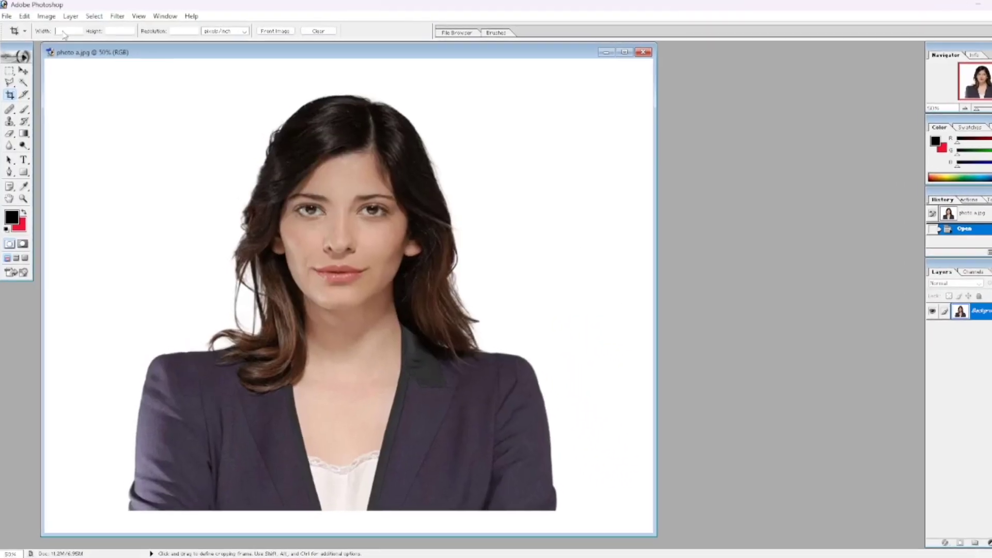
{"action": "type", "text": "3 cm"}
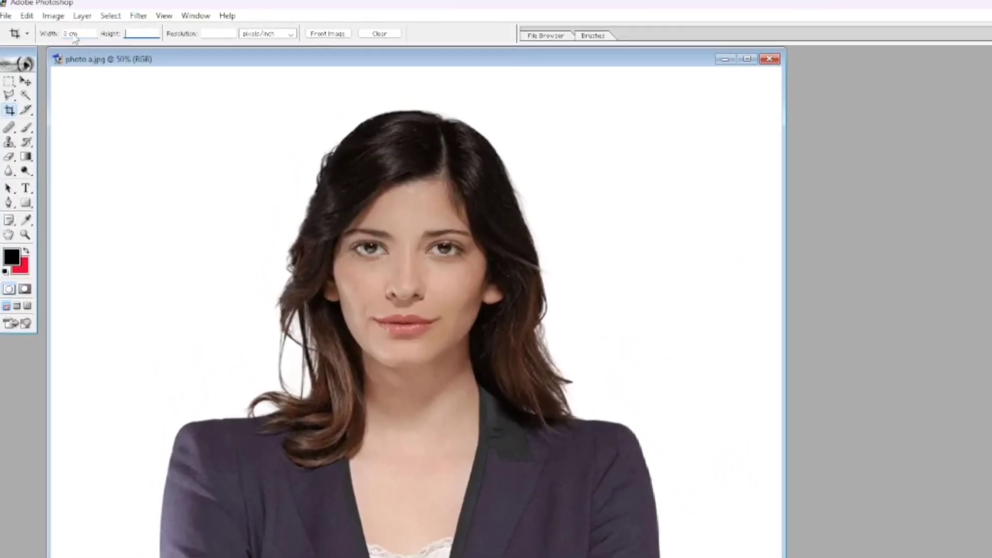
{"action": "key", "text": "Tab"}
{"action": "type", "text": "4"}
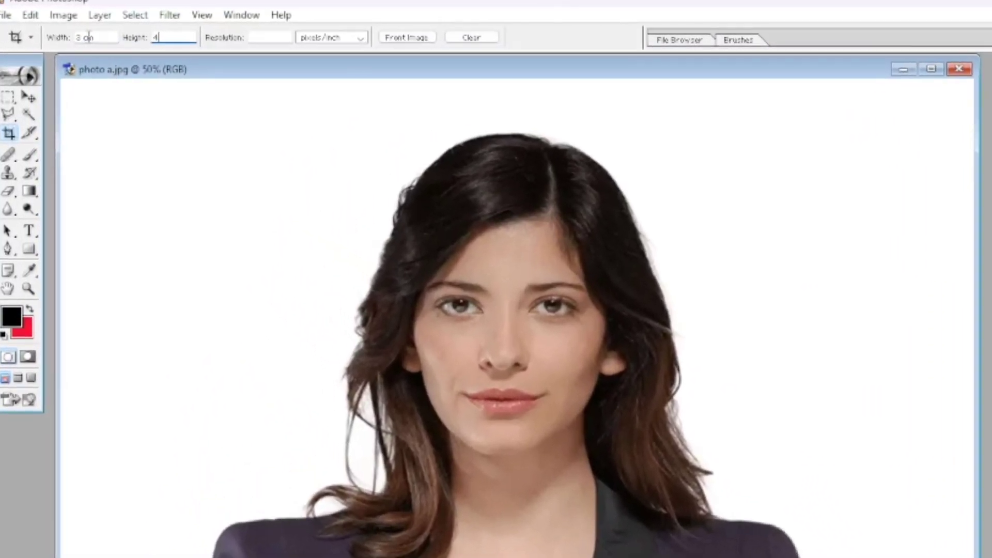
{"action": "type", "text": " cm"}
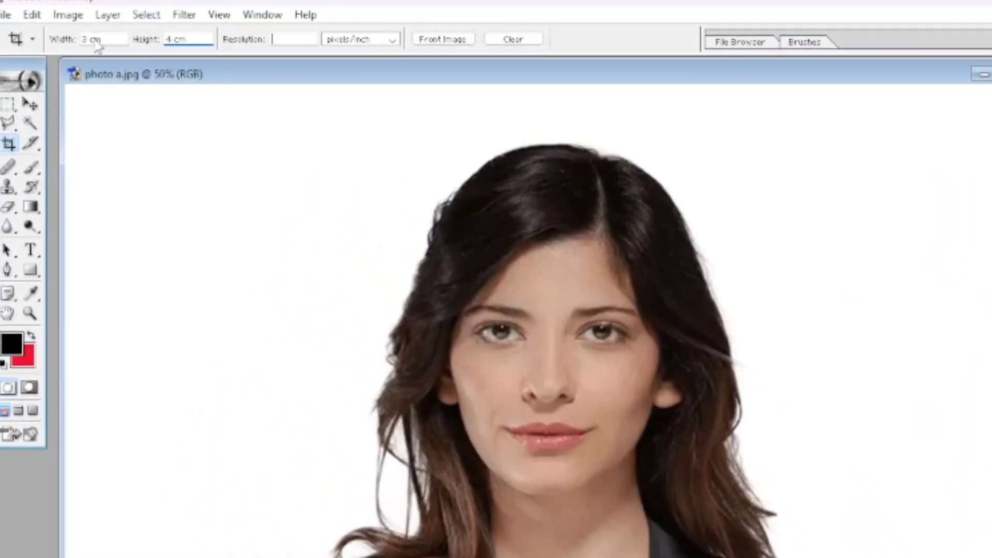
{"action": "key", "text": "Tab"}
{"action": "type", "text": "300"}
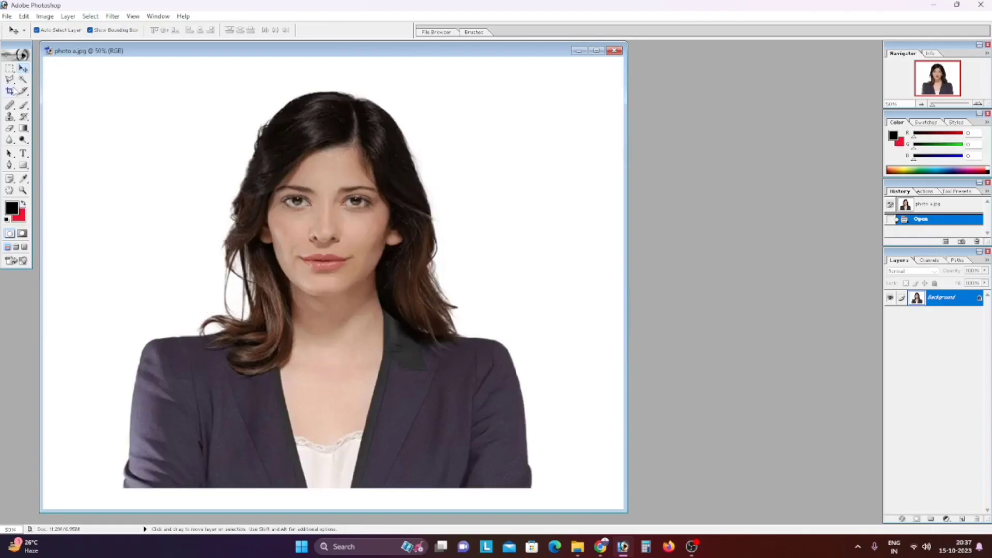
- Crop the photo around the woman's head and shoulders, extending the frame above the image's upper edge and ending at the jacket's lower edge
{"action": "left_click", "coordinate": [12, 90]}
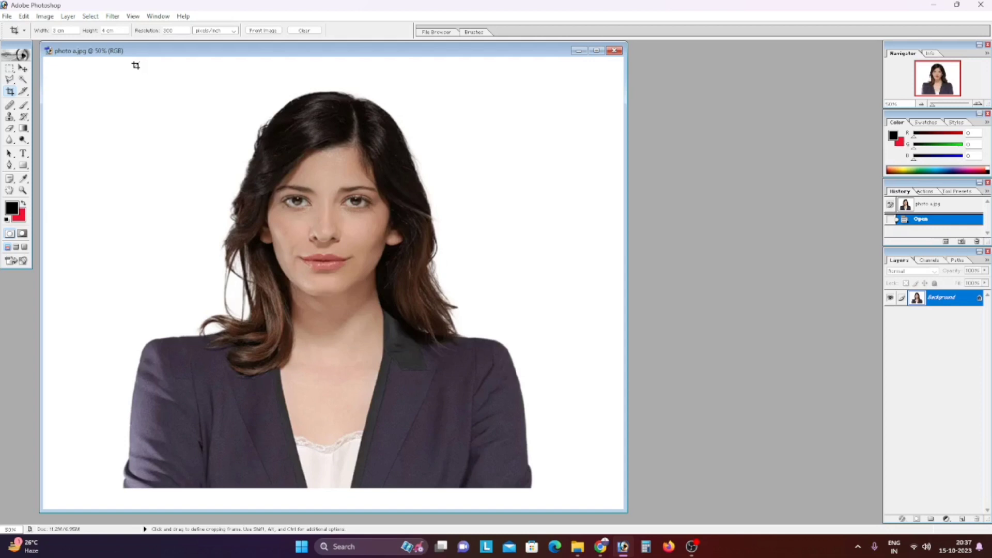
{"action": "left_click_drag", "start_coordinate": [136, 65], "coordinate": [590, 480]}
{"action": "left_click_drag", "start_coordinate": [414, 361], "coordinate": [442, 359]}
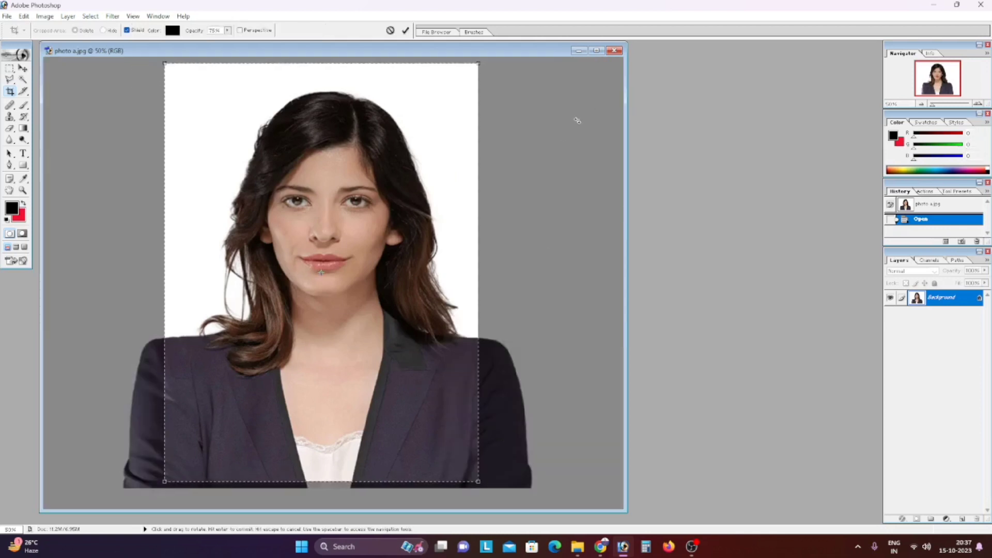
{"action": "left_click", "coordinate": [599, 51]}
{"action": "key", "text": "ctrl+minus"}
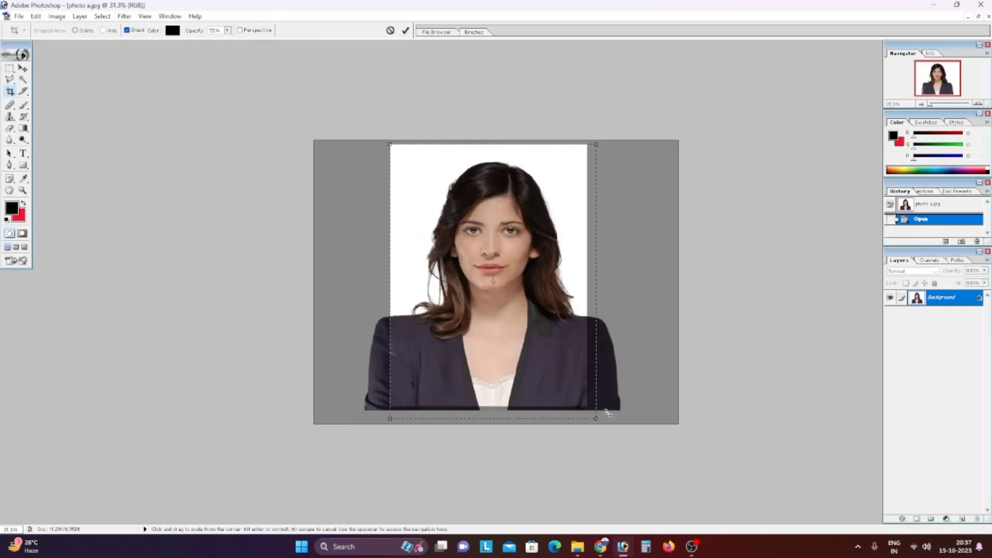
{"action": "left_click_drag", "start_coordinate": [588, 407], "coordinate": [603, 426]}
{"action": "left_click_drag", "start_coordinate": [390, 144], "coordinate": [381, 133]}
{"action": "left_click_drag", "start_coordinate": [511, 345], "coordinate": [513, 329]}
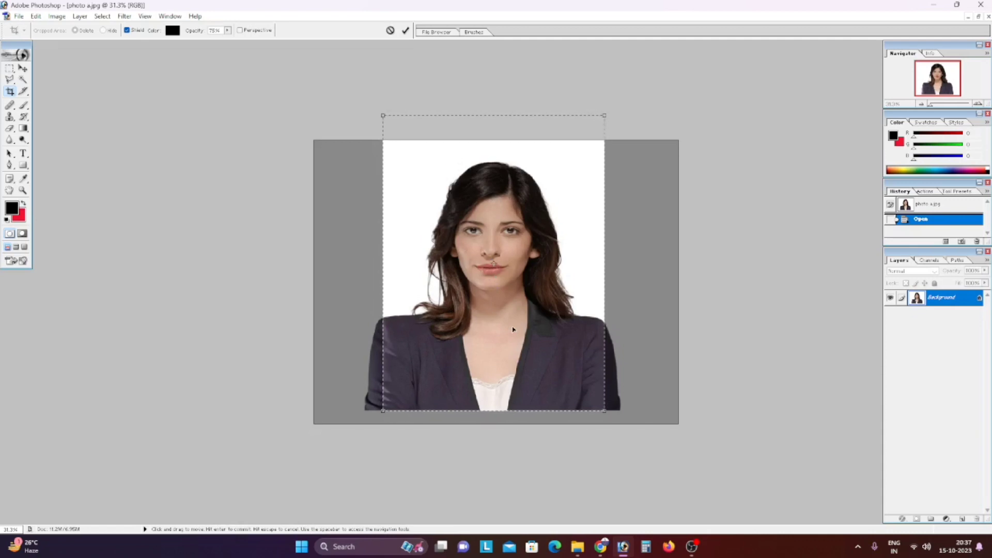
{"action": "key", "text": "Return"}
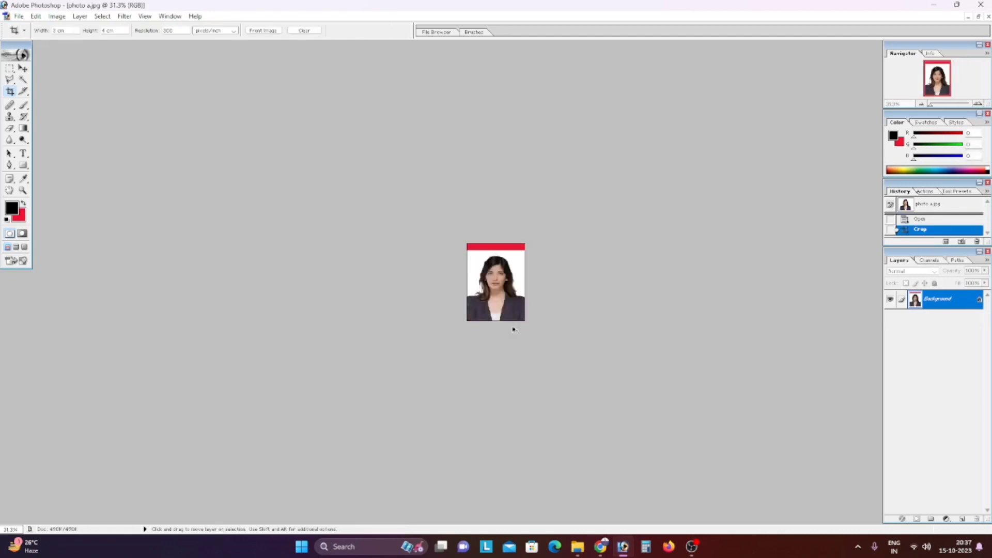
- Crop the portrait again just below the red band to remove it, keeping the head and shoulders centred
{"action": "scroll", "coordinate": [512, 327], "scroll_direction": "up", "scroll_amount": 10}
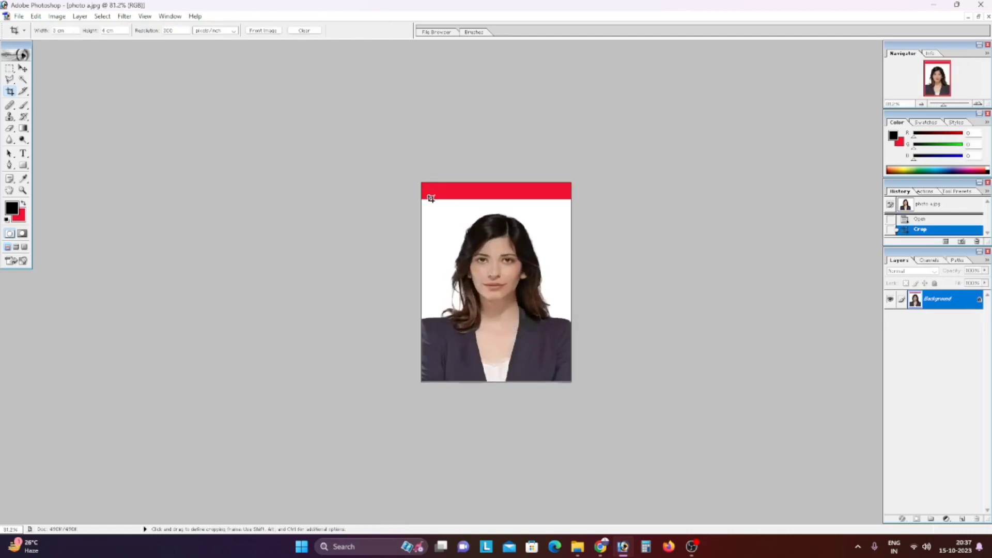
{"action": "left_click_drag", "start_coordinate": [422, 199], "coordinate": [567, 389]}
{"action": "key", "text": "Right"}
{"action": "key", "text": "Right"}
{"action": "key", "text": "Right"}
{"action": "key", "text": "Right"}
{"action": "key", "text": "Right"}
{"action": "key", "text": "Right"}
{"action": "key", "text": "Right"}
{"action": "key", "text": "Right"}
{"action": "key", "text": "Right"}
{"action": "key", "text": "Right"}
{"action": "key", "text": "Right"}
{"action": "key", "text": "Right"}
{"action": "key", "text": "Right"}
{"action": "key", "text": "Right"}
{"action": "key", "text": "Right"}
{"action": "key", "text": "Right"}
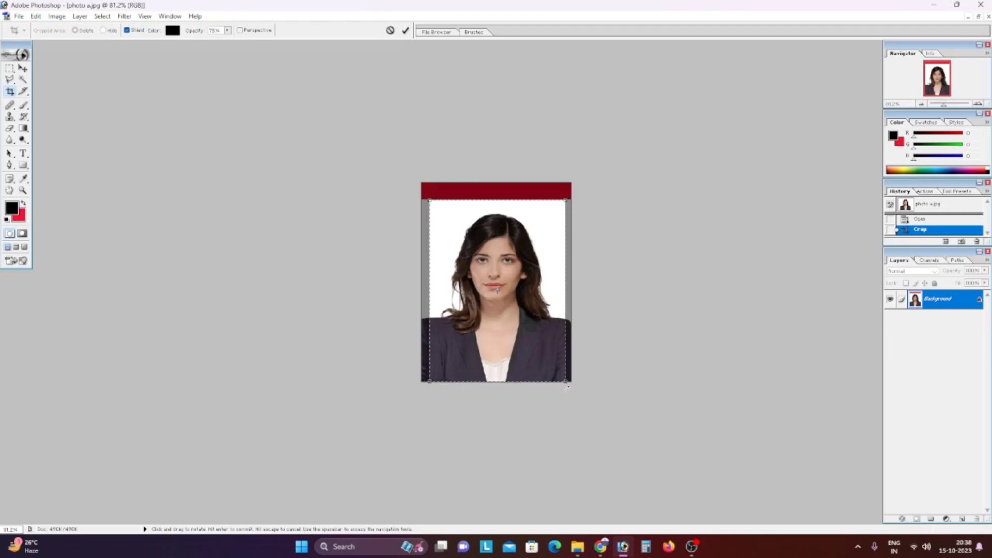
{"action": "key", "text": "Return"}
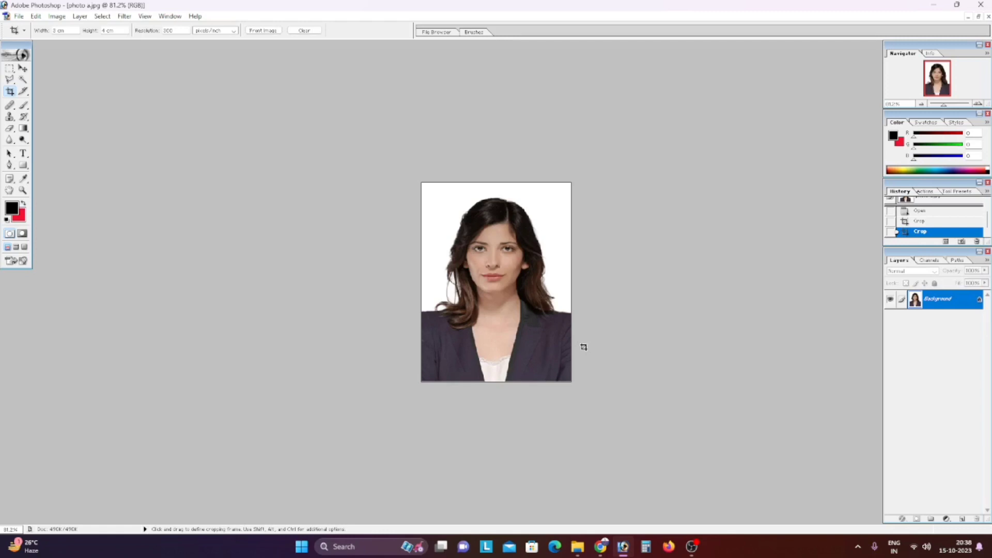
- Create a new white A4 document at 300 pixels/inch in RGB Color mode
{"action": "key", "text": "ctrl+n"}
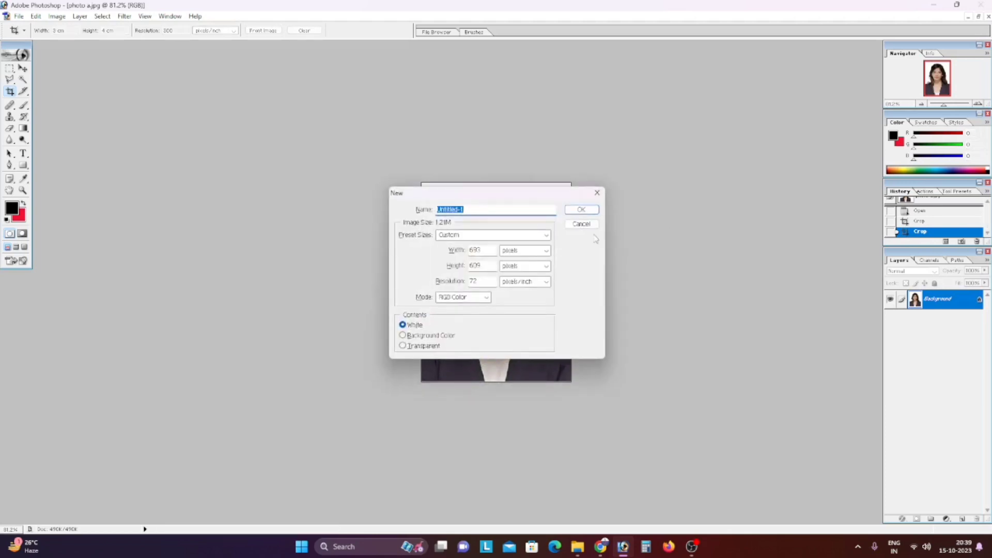
{"action": "left_click", "coordinate": [528, 236]}
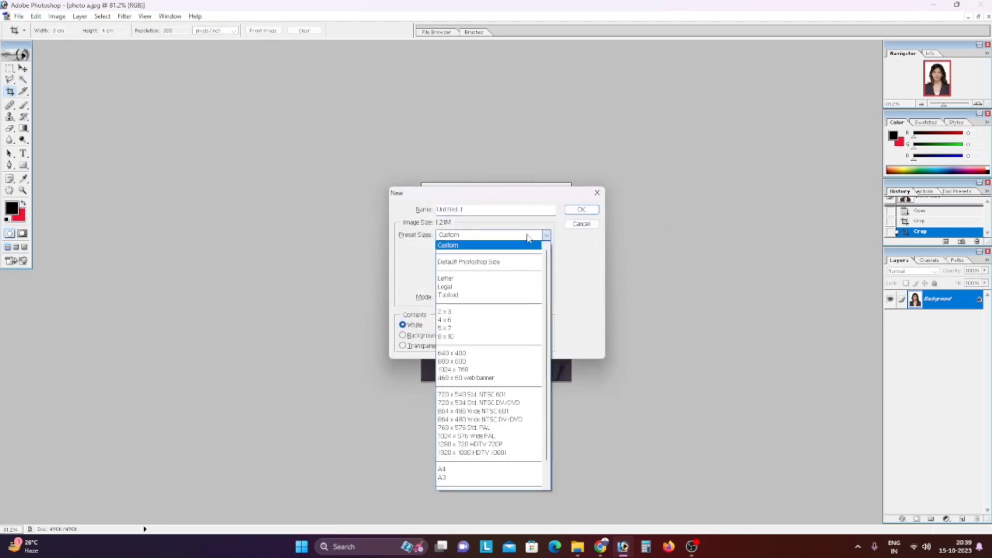
{"action": "left_click", "coordinate": [471, 469]}
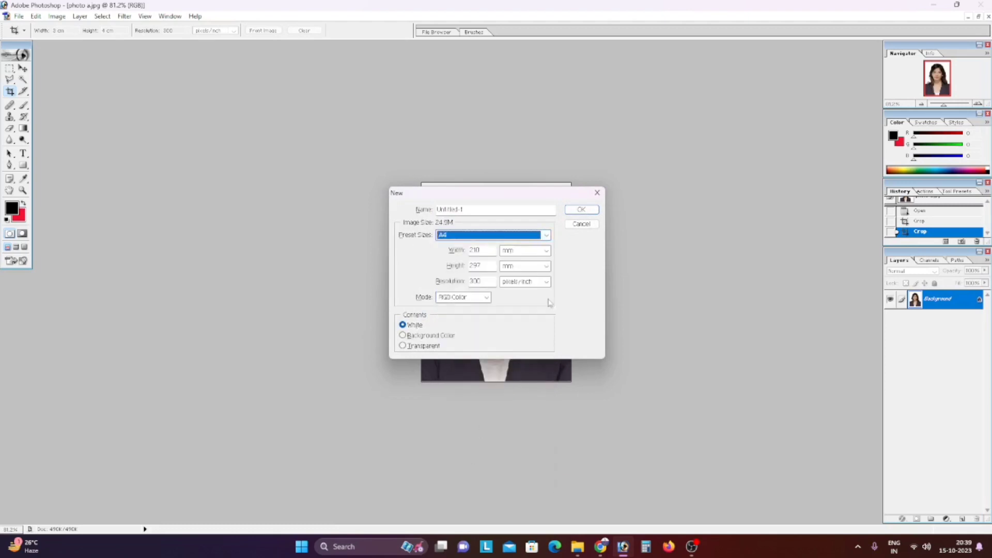
{"action": "left_click", "coordinate": [582, 210]}
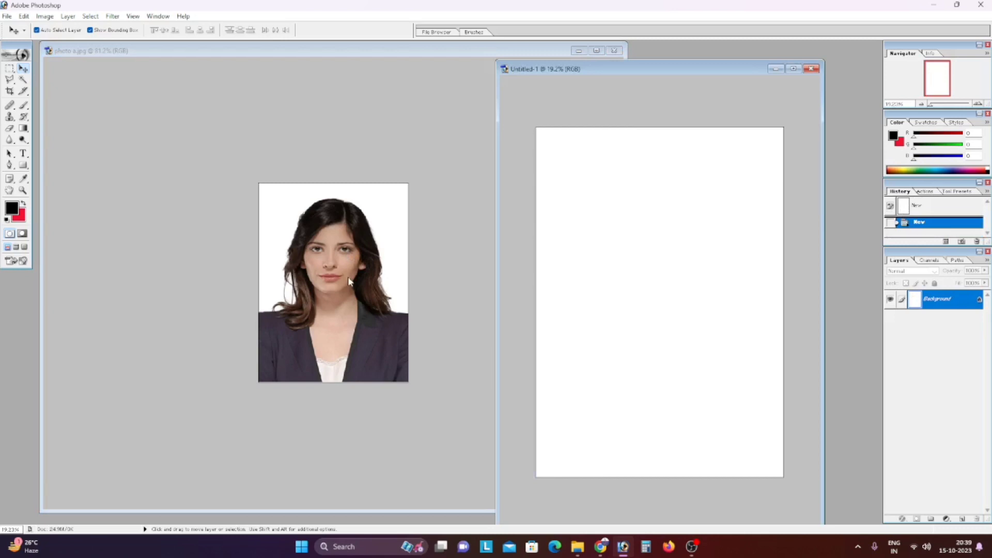
- Copy the cropped portrait onto the blank A4 page, placing it in the page's upper-left area
{"action": "left_click_drag", "start_coordinate": [348, 278], "coordinate": [674, 271]}
{"action": "left_click", "coordinate": [315, 247]}
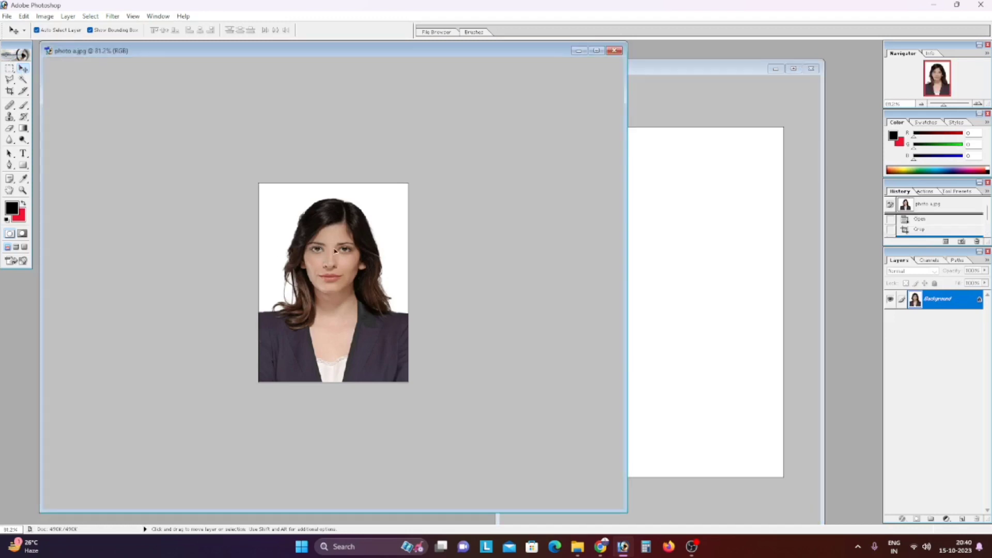
{"action": "left_click_drag", "start_coordinate": [574, 255], "coordinate": [616, 236]}
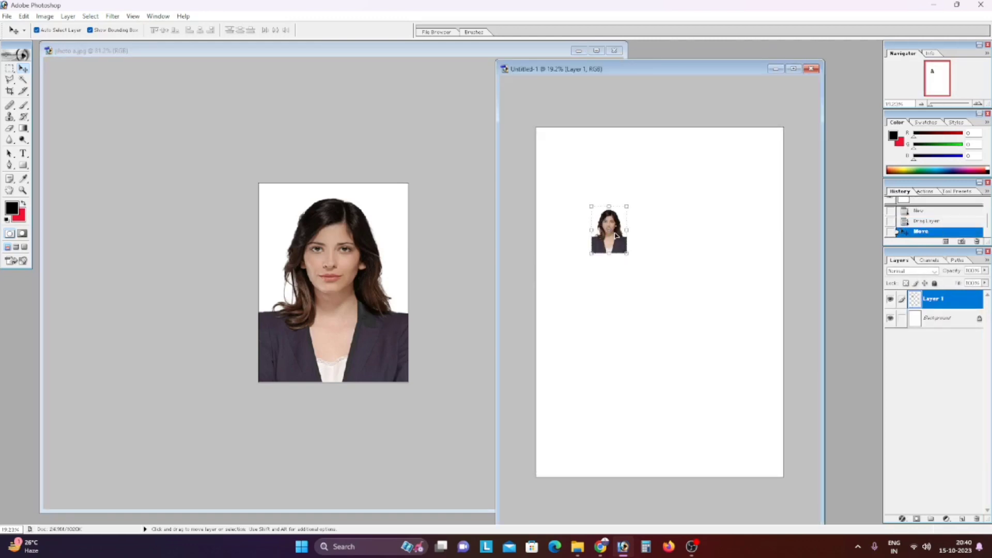
- Add a 3 px red (F8092B) centred stroke around the portrait on the A4 page, and deselect the portrait layer
{"action": "left_click", "coordinate": [24, 16]}
{"action": "left_click", "coordinate": [49, 196]}
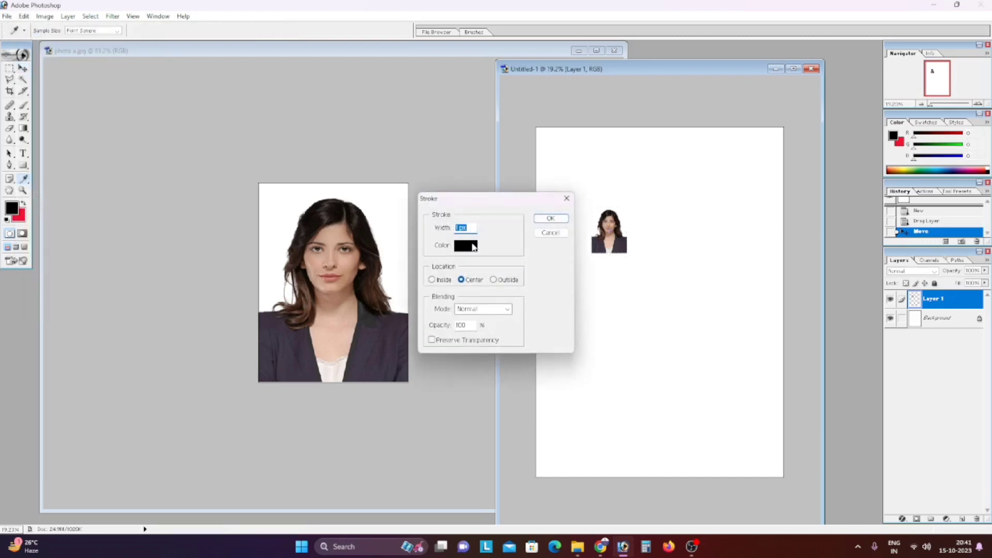
{"action": "type", "text": "3"}
{"action": "left_click", "coordinate": [466, 247]}
{"action": "left_click", "coordinate": [521, 215]}
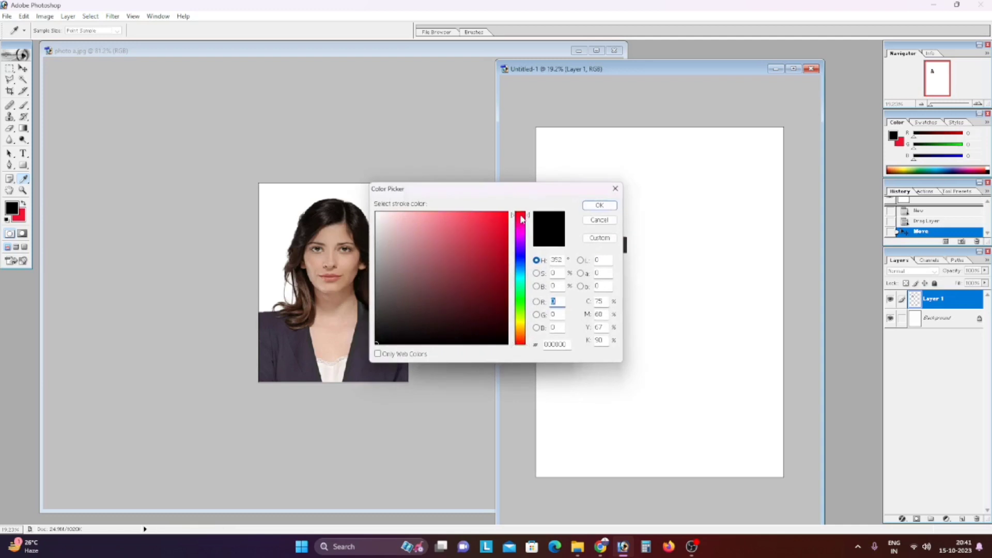
{"action": "left_click", "coordinate": [503, 215]}
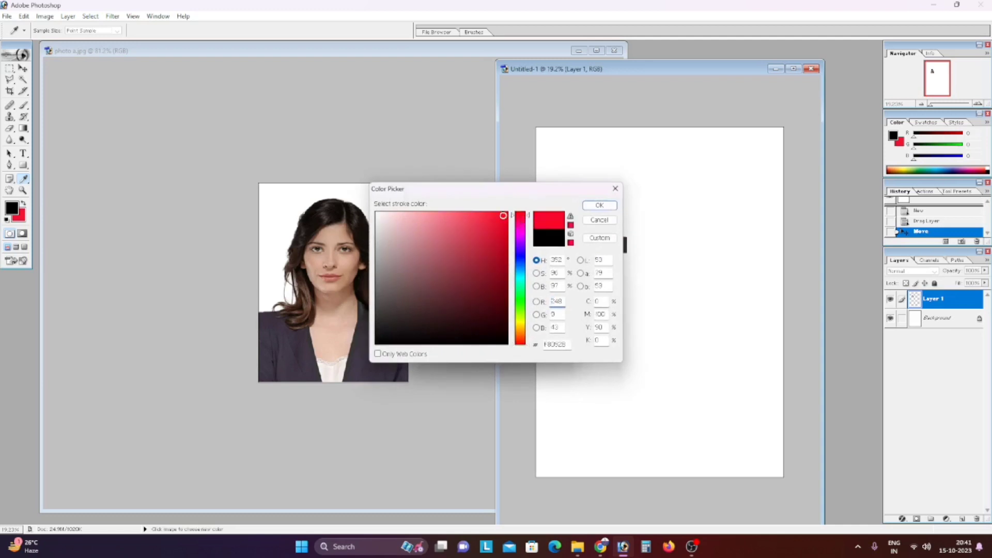
{"action": "left_click", "coordinate": [599, 205]}
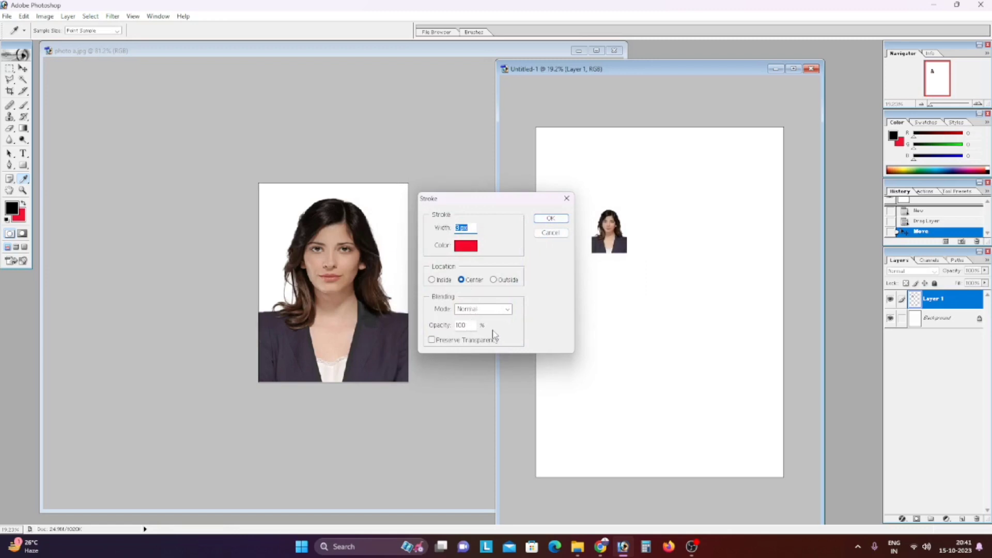
{"action": "left_click", "coordinate": [561, 220]}
{"action": "key", "text": "v"}
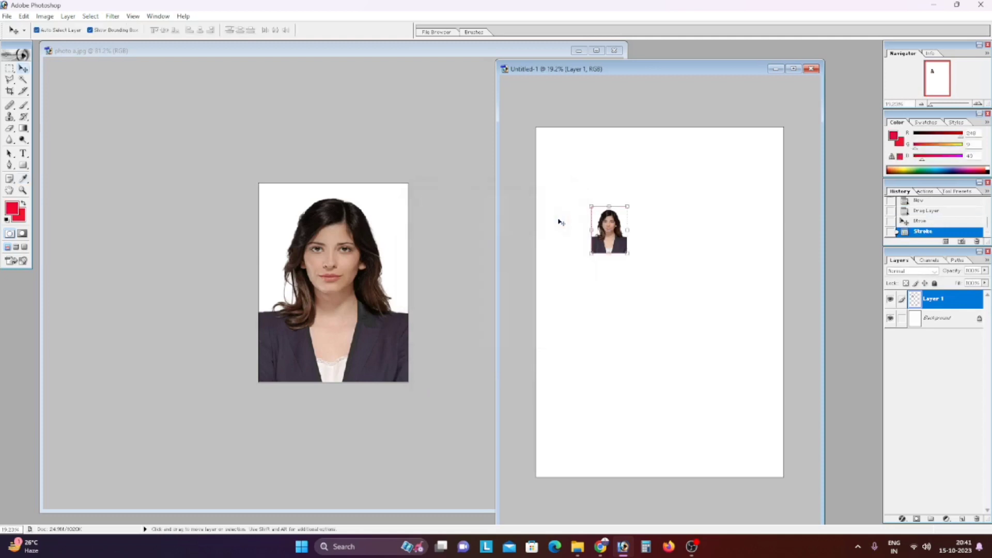
{"action": "left_click", "coordinate": [656, 286]}
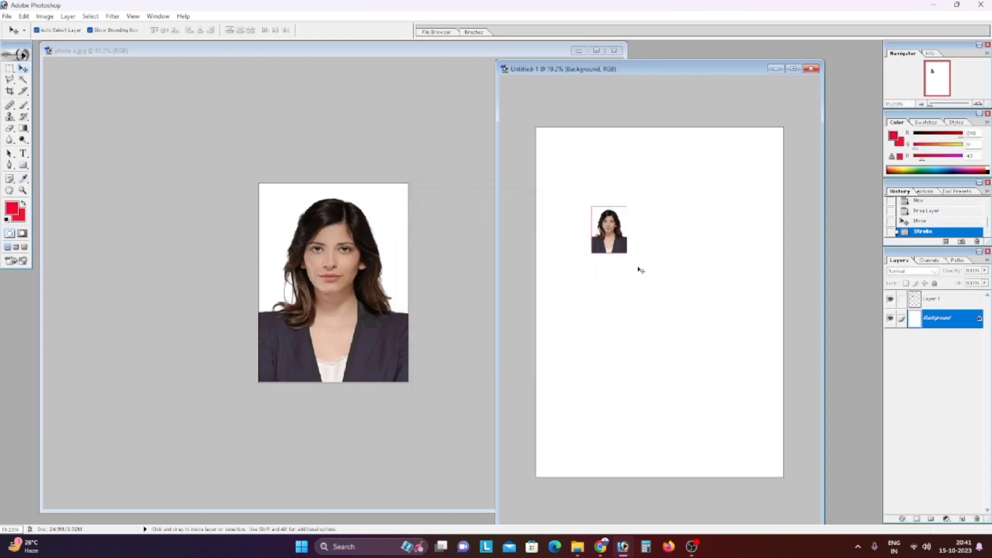
- Move the bordered portrait to the page's upper-left corner and duplicate it across the top into a row of six
{"action": "left_click", "coordinate": [610, 232]}
{"action": "left_click_drag", "start_coordinate": [610, 233], "coordinate": [559, 154]}
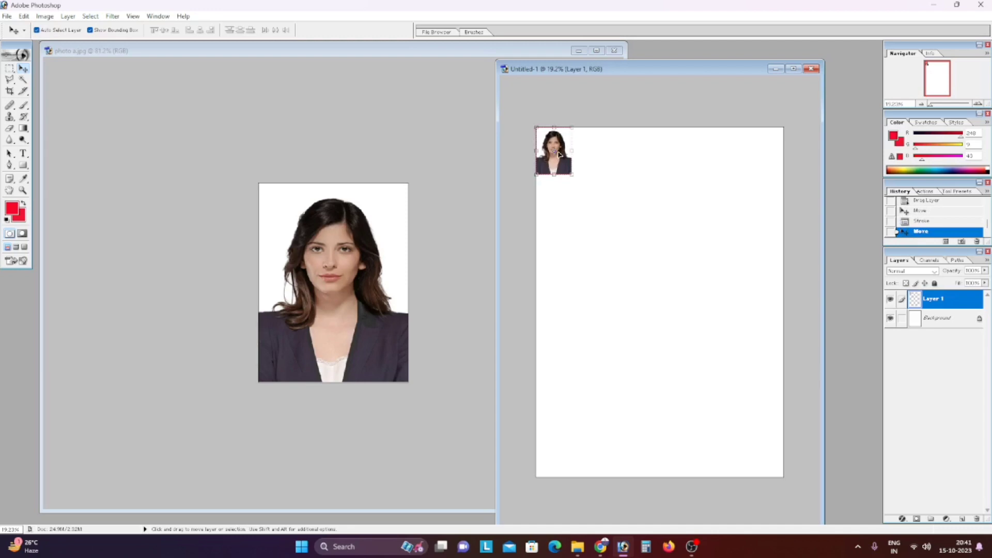
{"action": "key", "text": "alt"}
{"action": "left_click_drag", "start_coordinate": [553, 152], "coordinate": [748, 155]}
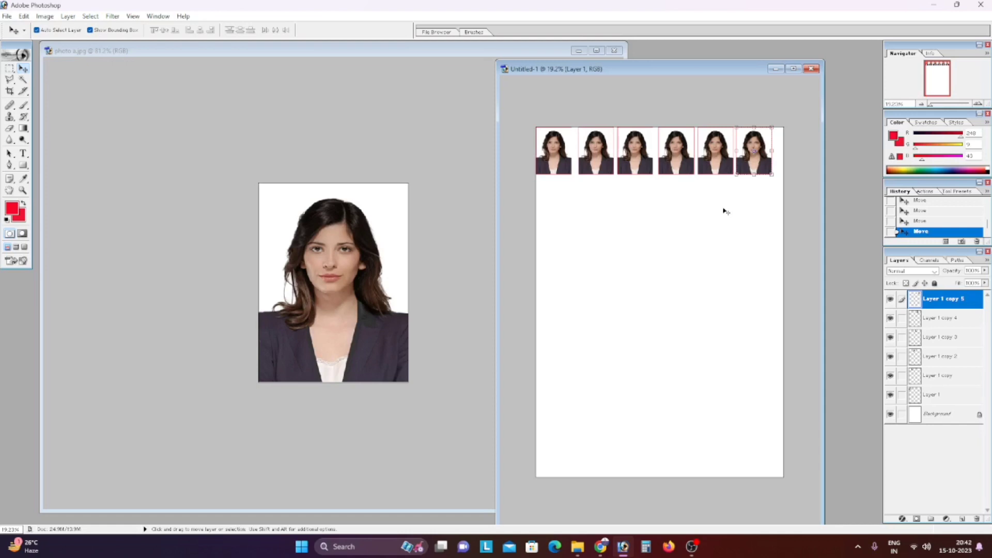
- Merge the six portrait layers down into a single row layer above the white background
{"action": "key", "text": "ctrl+e"}
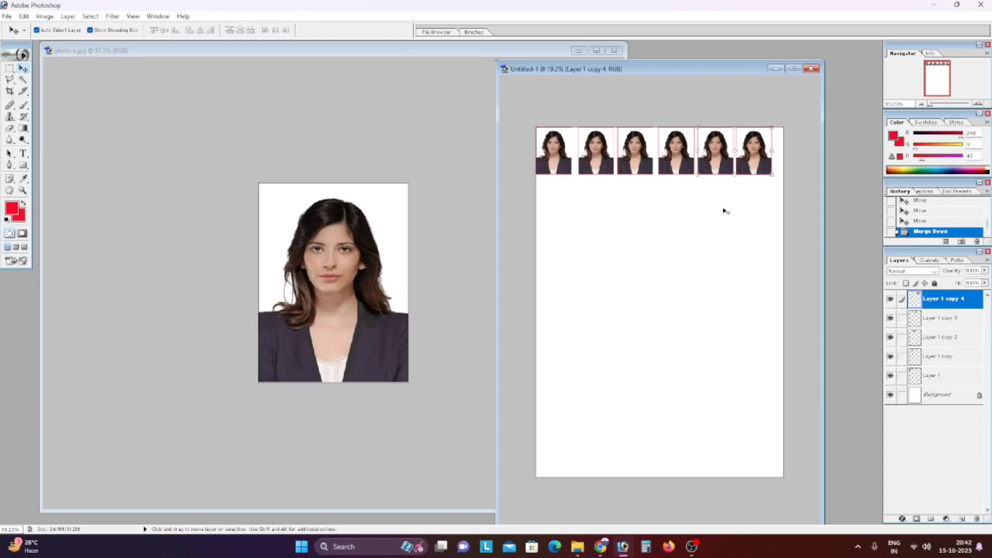
{"action": "key", "text": "ctrl+e"}
{"action": "key", "text": "ctrl+e"}
{"action": "key", "text": "ctrl+e"}
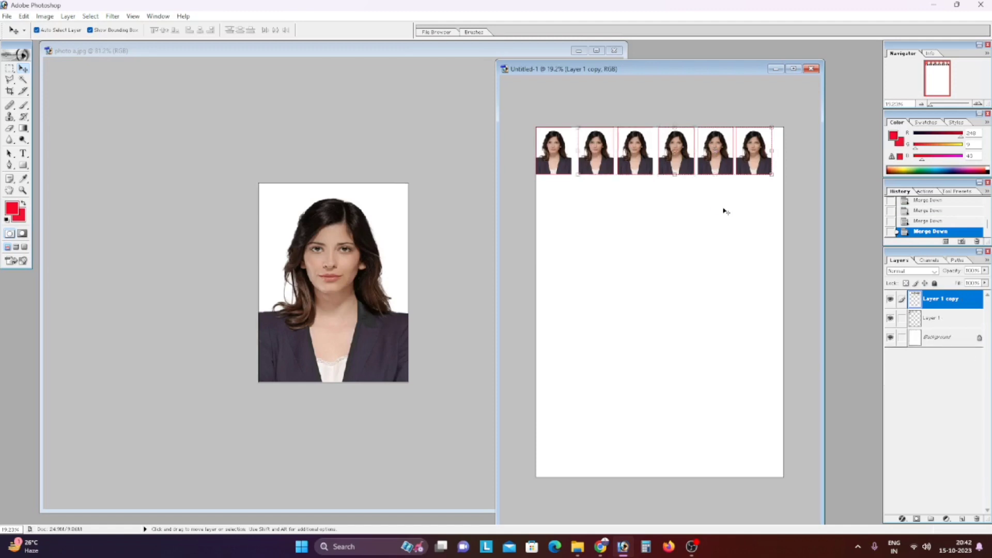
{"action": "key", "text": "ctrl+e"}
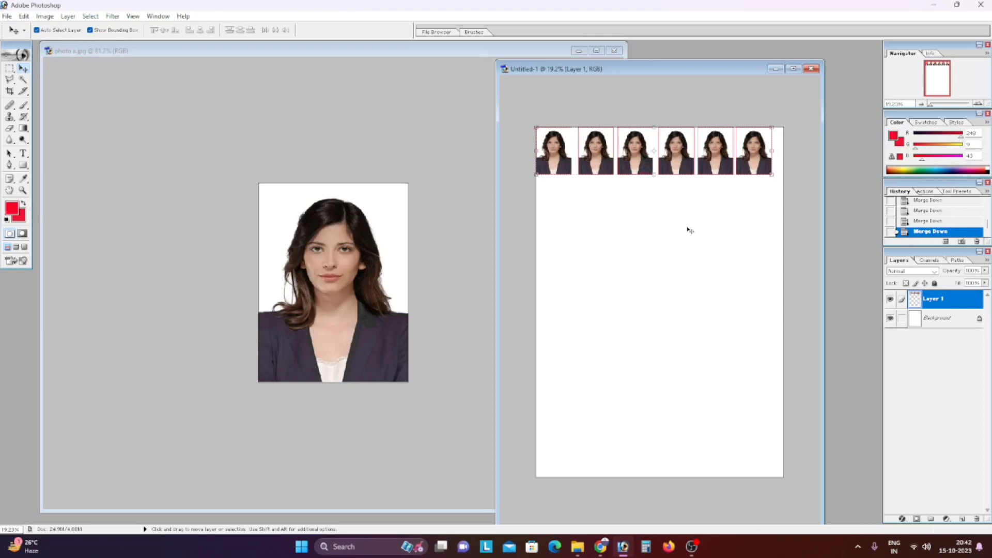
- Nudge the merged row of portraits slightly right so it sits centred between the page's side edges
{"action": "key", "text": "shift+Right"}
{"action": "key", "text": "shift+Right"}
{"action": "key", "text": "shift+Right"}
{"action": "key", "text": "shift+Right"}
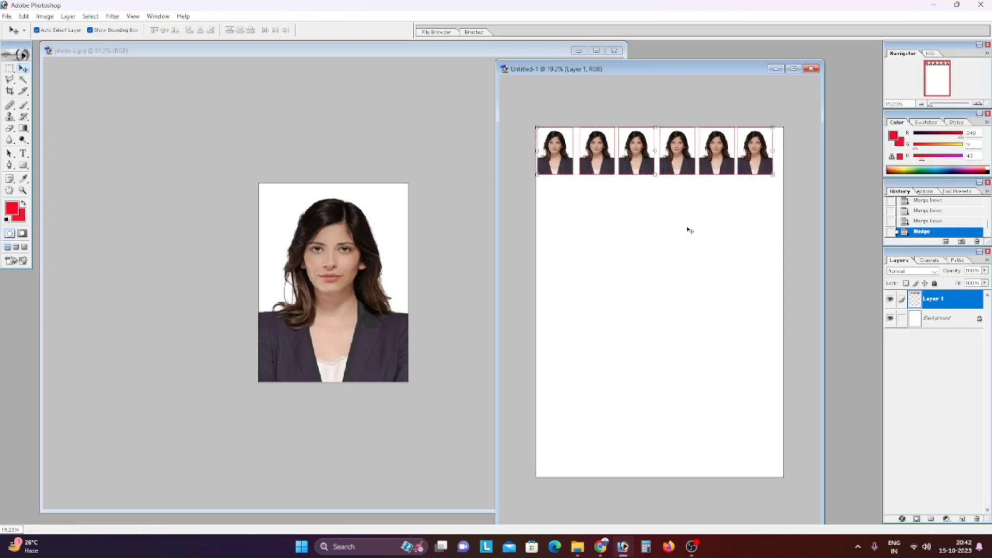
{"action": "key", "text": "shift+Right"}
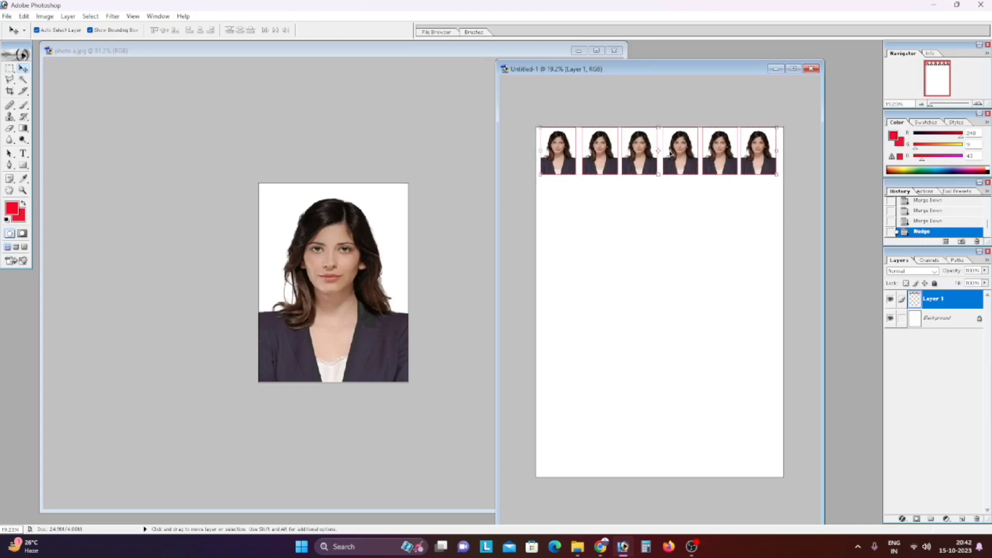
- Duplicate the portrait row twice below the first, and nudge the third row left and up into alignment
{"action": "key", "text": "alt"}
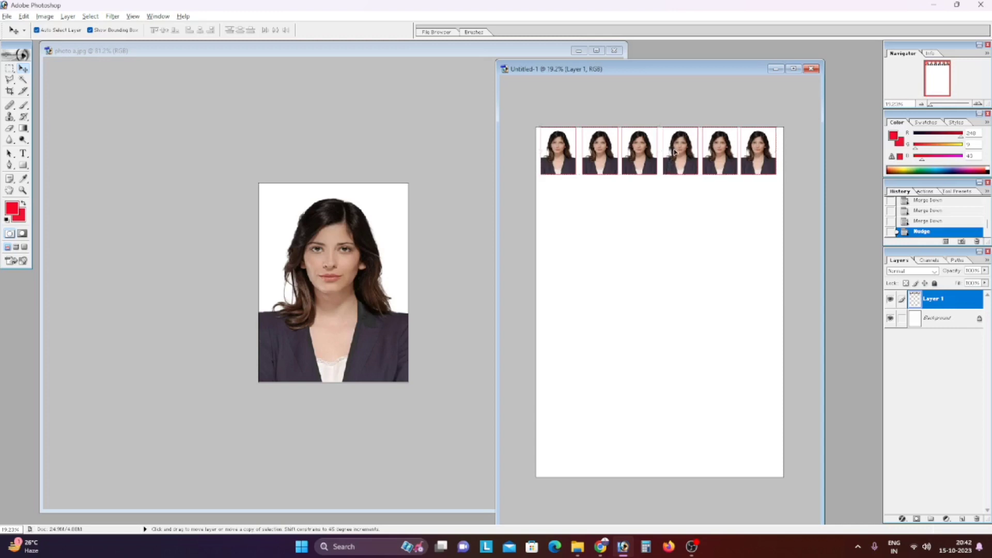
{"action": "left_click_drag", "start_coordinate": [674, 151], "coordinate": [676, 252]}
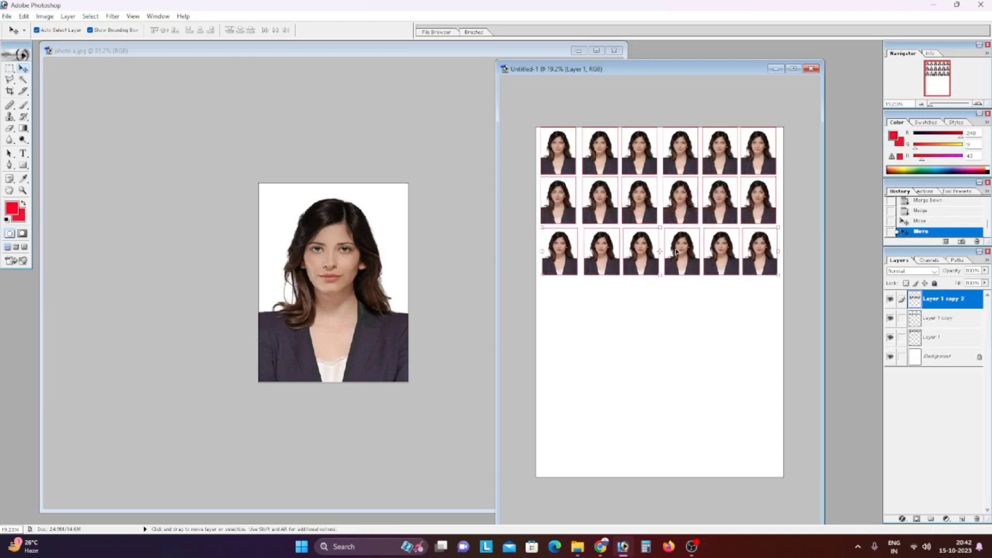
{"action": "key", "text": "shift+Left"}
{"action": "key", "text": "shift+Left"}
{"action": "key", "text": "shift+Left"}
{"action": "key", "text": "shift+Up"}
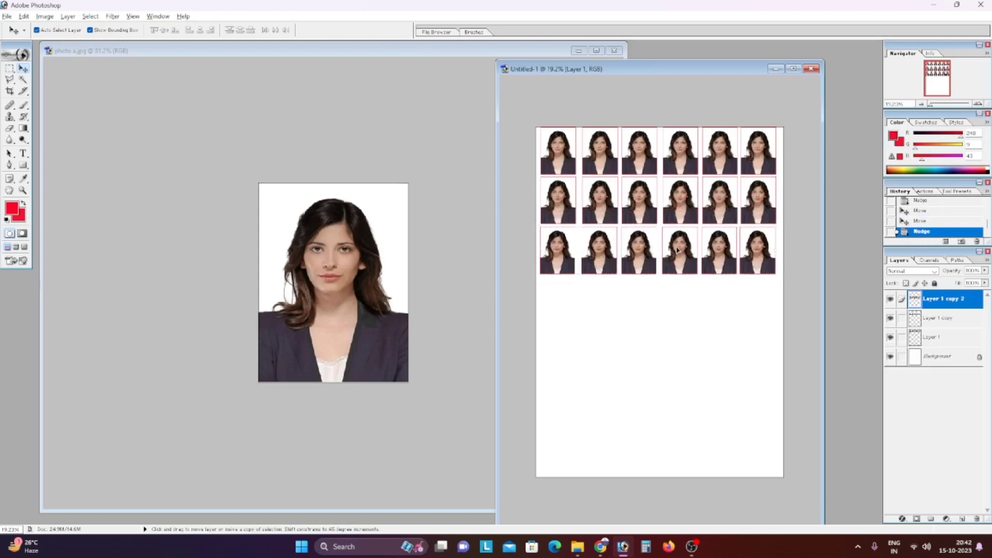
- Duplicate the portrait row as a fourth and fifth row, nudging them right to line up with the rows above
{"action": "left_click_drag", "start_coordinate": [679, 252], "coordinate": [677, 353]}
{"action": "key", "text": "shift+Right"}
{"action": "key", "text": "shift+Right"}
{"action": "key", "text": "shift+Right"}
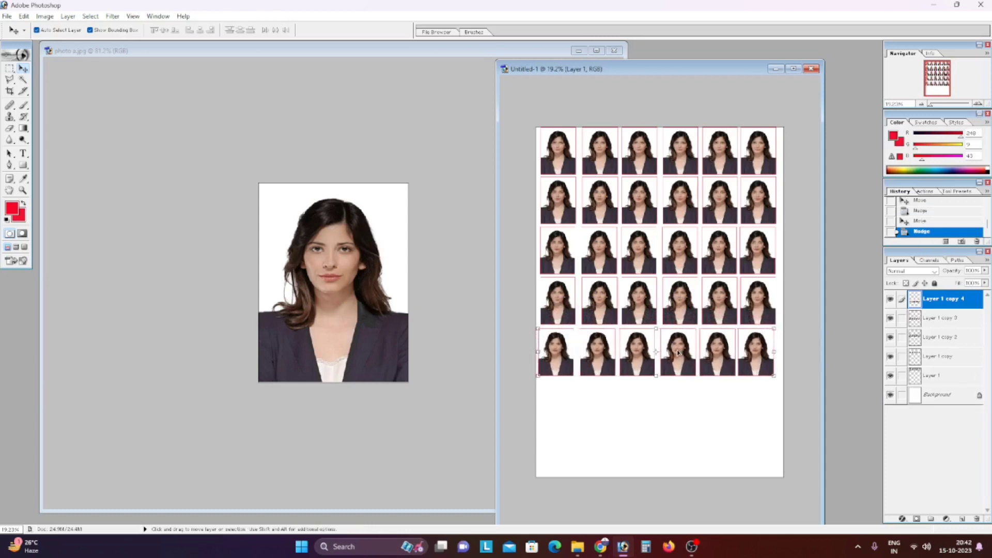
{"action": "key", "text": "shift+Right"}
{"action": "key", "text": "shift+Right"}
{"action": "key", "text": "shift+Right"}
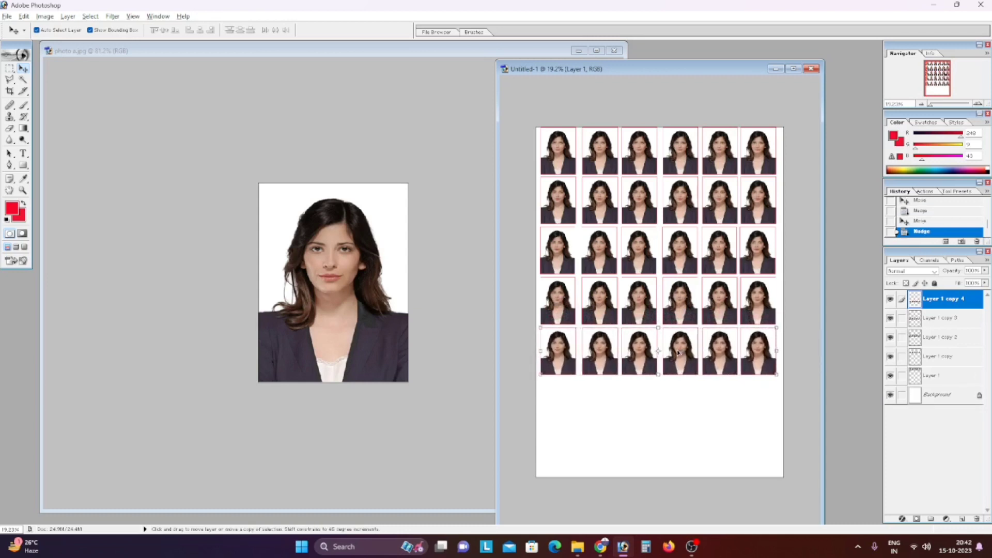
- Add a sixth and seventh portrait row below the others, nudging the sixth left to line up with the columns
{"action": "left_click_drag", "start_coordinate": [679, 353], "coordinate": [680, 402]}
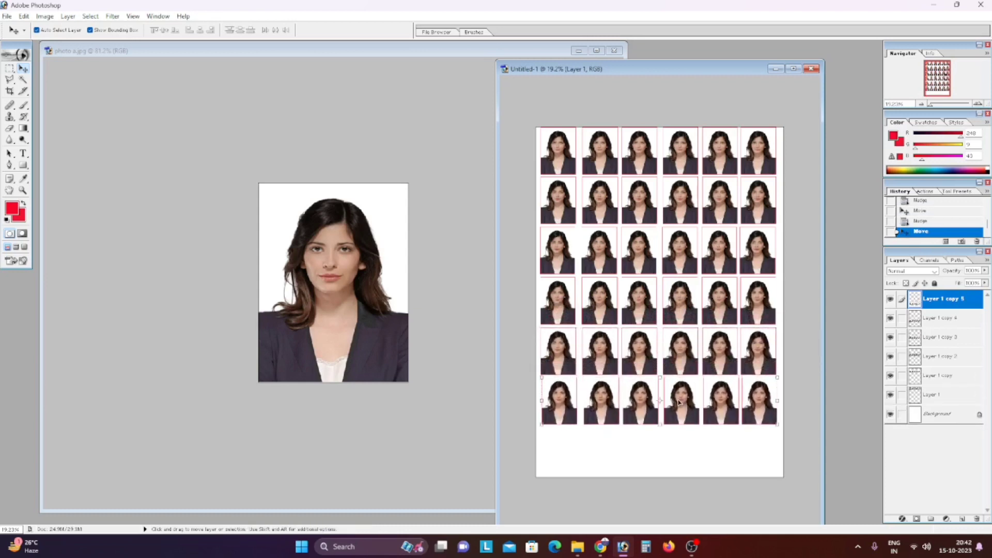
{"action": "key", "text": "shift+Left"}
{"action": "key", "text": "shift+Left"}
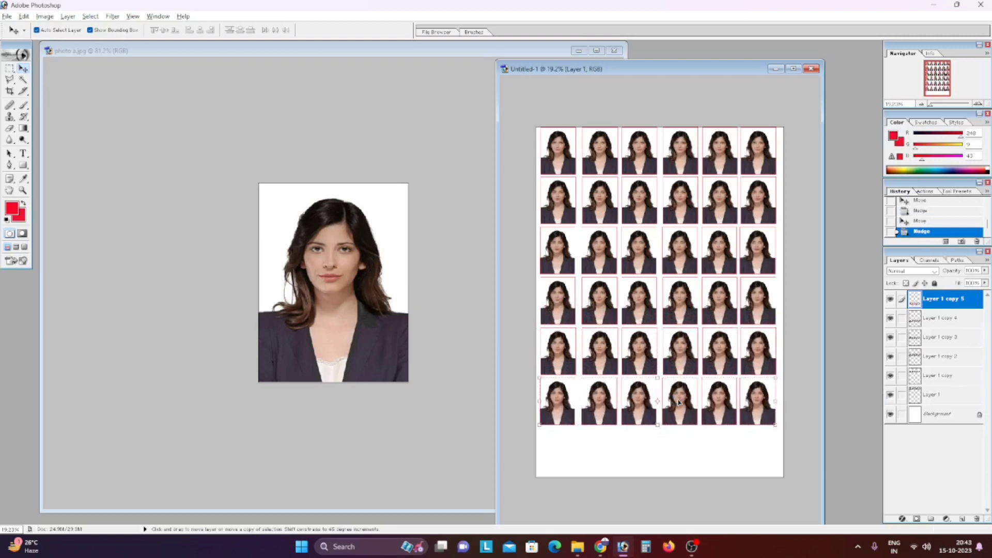
{"action": "left_click_drag", "start_coordinate": [677, 401], "coordinate": [680, 449]}
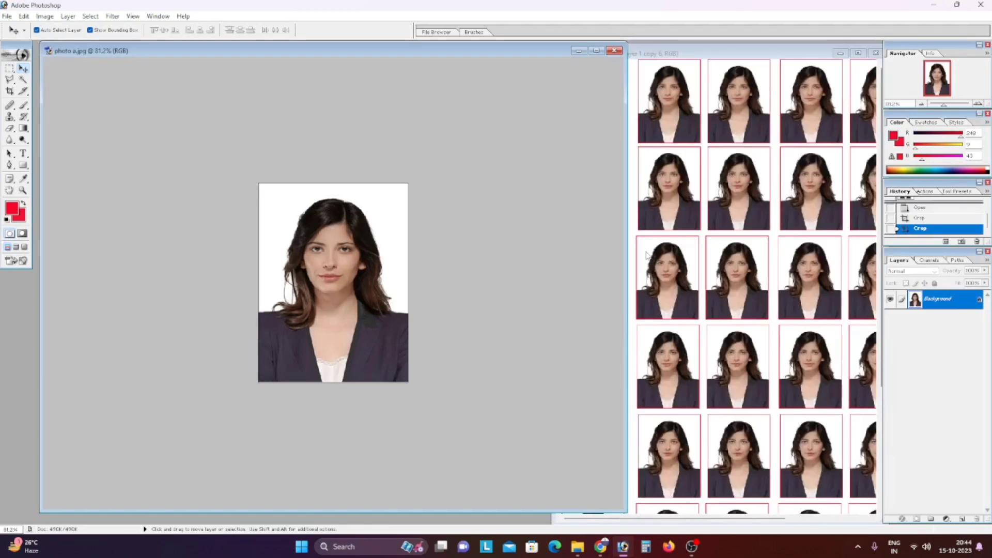
- Open the image photo f from the desktop in Photoshop
{"action": "left_click", "coordinate": [935, 7]}
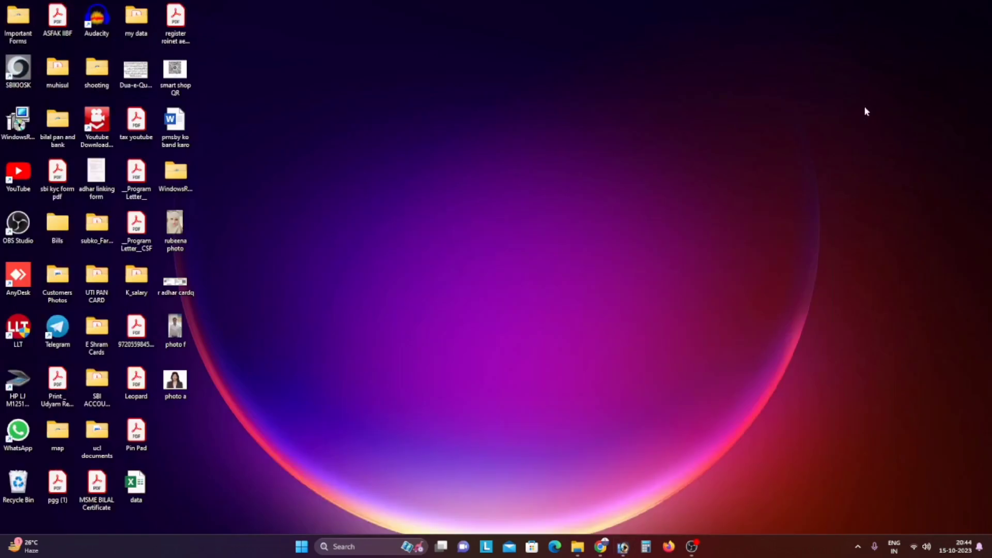
{"action": "right_click", "coordinate": [181, 323]}
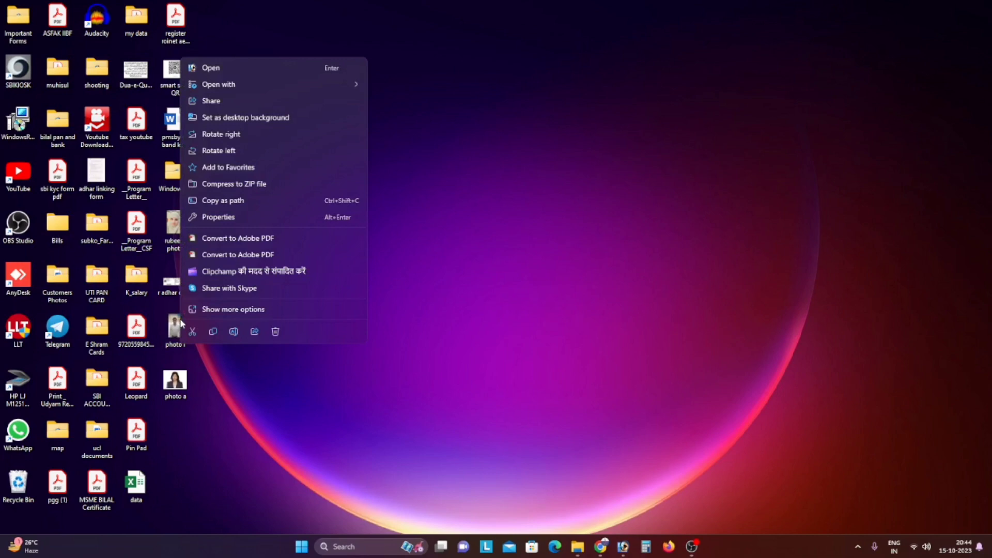
{"action": "left_click", "coordinate": [213, 68]}
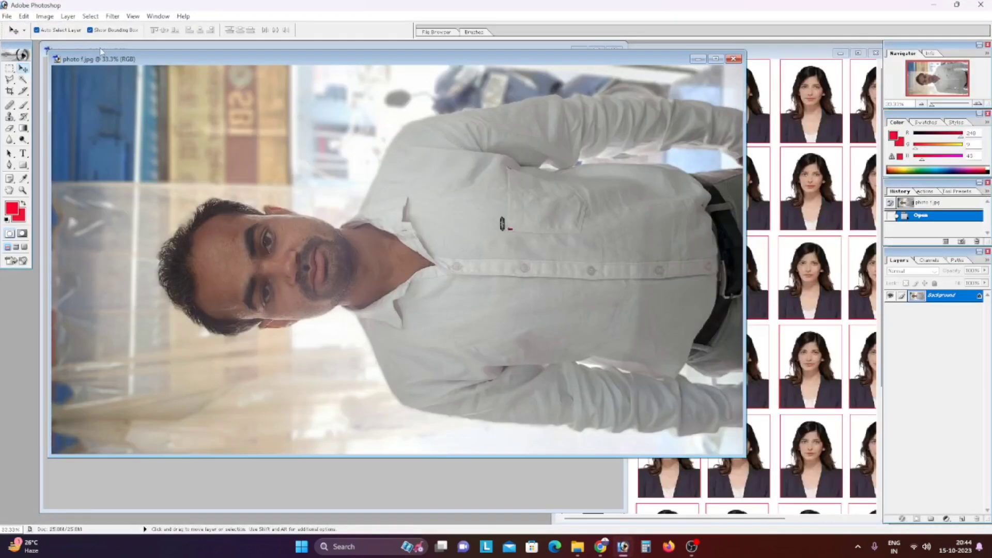
- Rotate the photo f.jpg canvas 90° clockwise so the man stands upright
{"action": "left_click", "coordinate": [68, 17]}
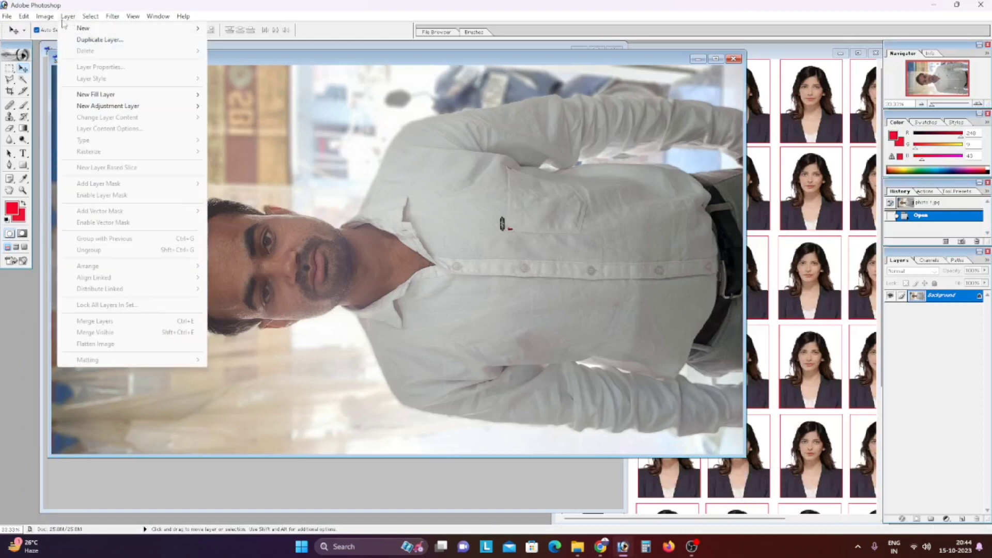
{"action": "mouse_move", "coordinate": [49, 22]}
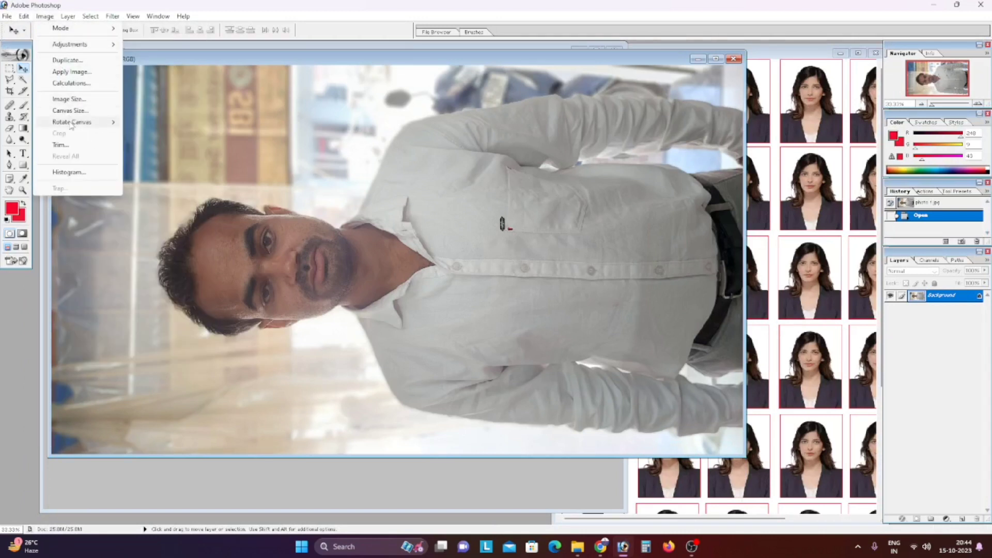
{"action": "mouse_move", "coordinate": [73, 123]}
{"action": "left_click", "coordinate": [144, 134]}
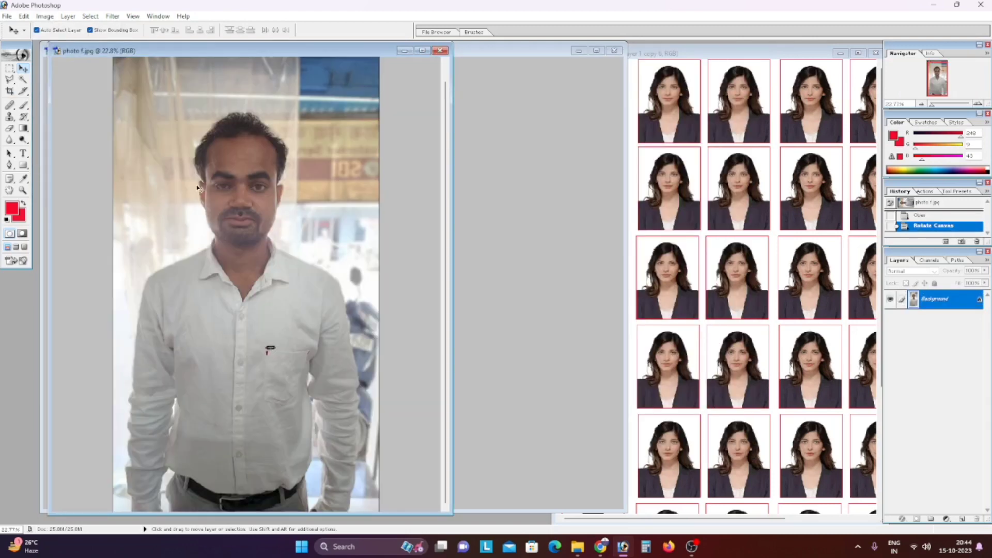
- Crop photo f.jpg to 3 × 4 cm at 300 pixels/inch around the man's head and chest
{"action": "left_click", "coordinate": [8, 94]}
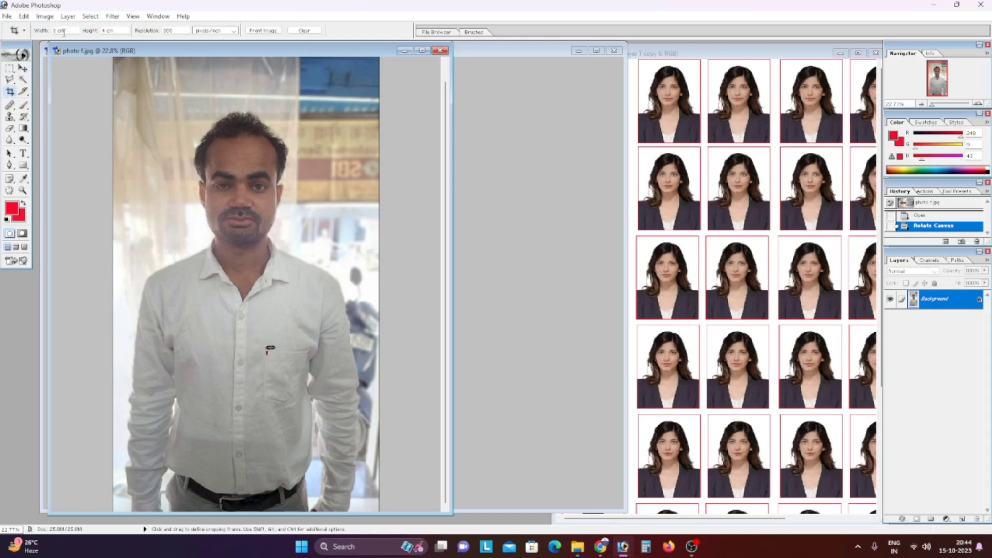
{"action": "left_click", "coordinate": [173, 32]}
{"action": "mouse_move", "coordinate": [141, 95]}
{"action": "left_mouse_down"}
{"action": "mouse_move", "coordinate": [343, 386]}
{"action": "mouse_move", "coordinate": [347, 371]}
{"action": "left_mouse_up"}
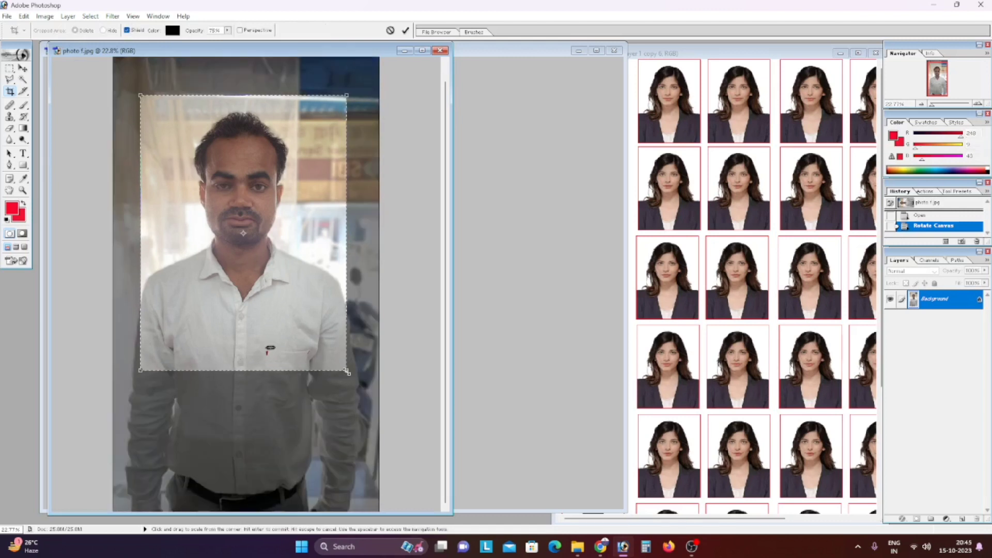
{"action": "key", "text": "Left"}
{"action": "key", "text": "Up"}
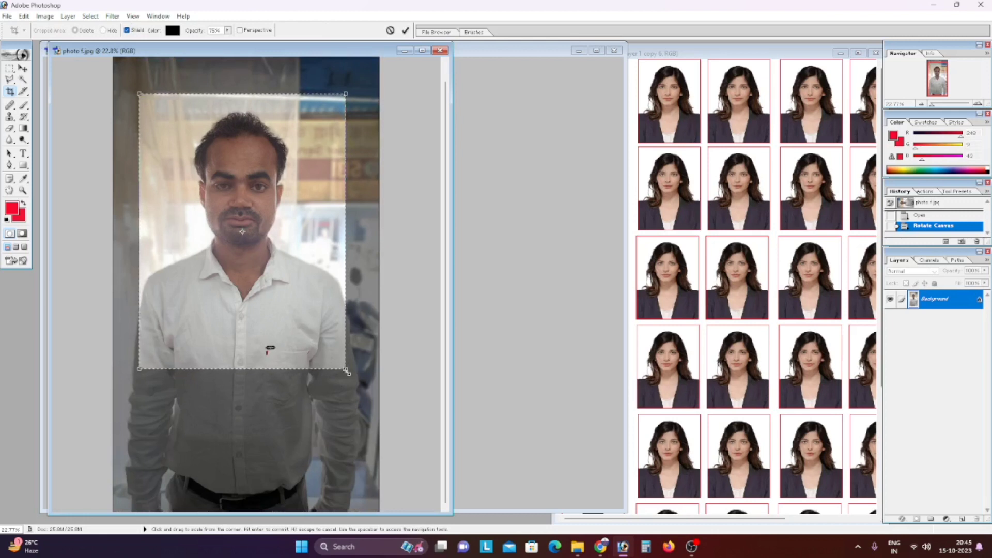
{"action": "key", "text": "Return"}
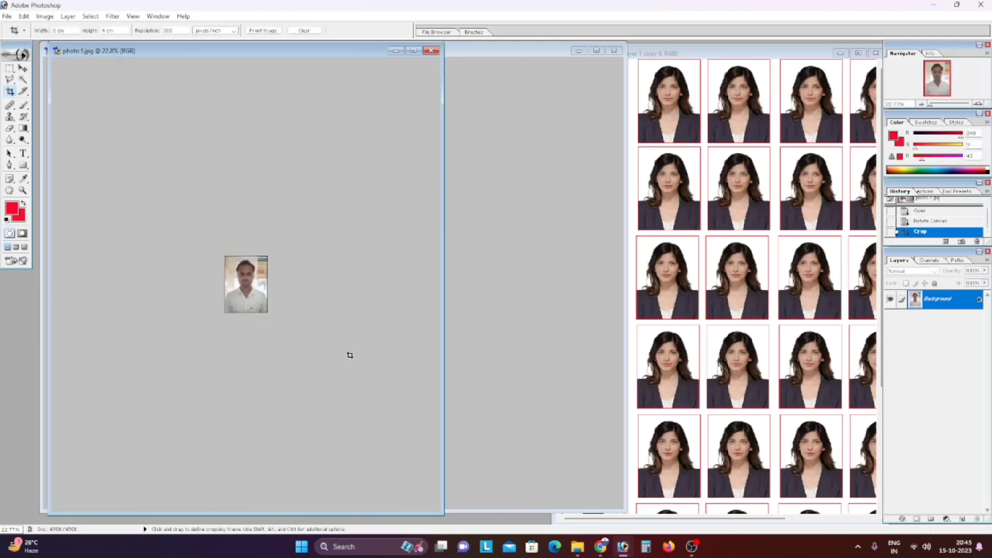
{"action": "key", "text": "ctrl+0"}
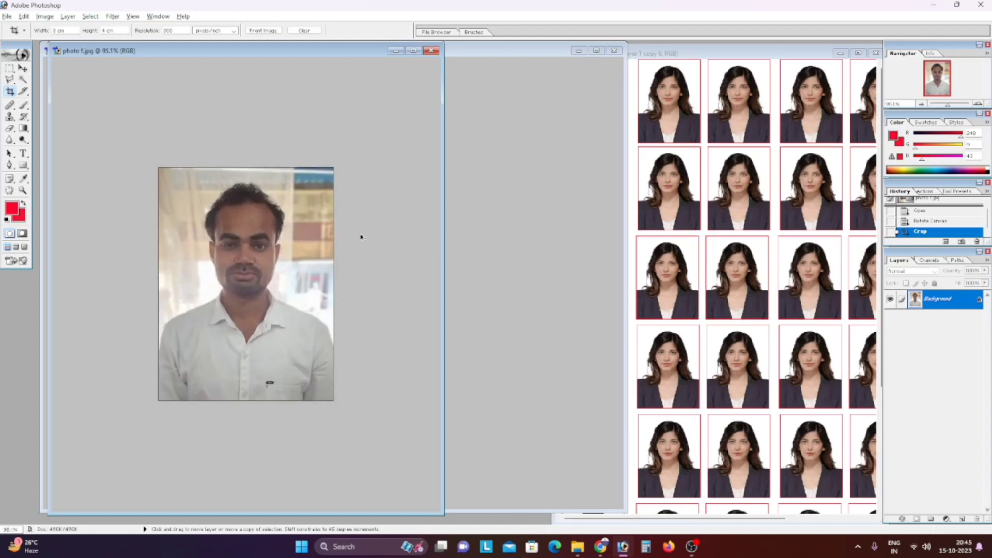
{"action": "key", "text": "ctrl+plus"}
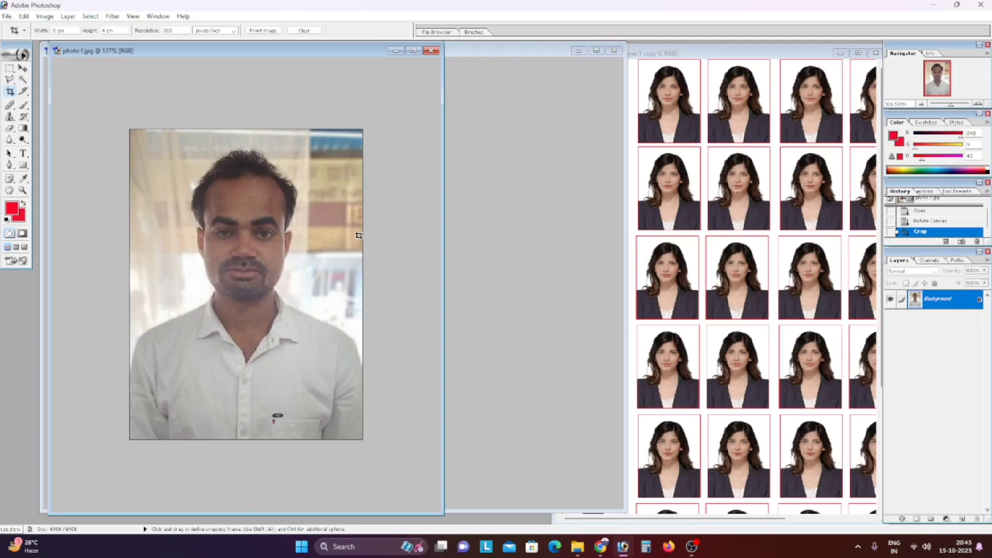
{"action": "key", "text": "ctrl+m"}
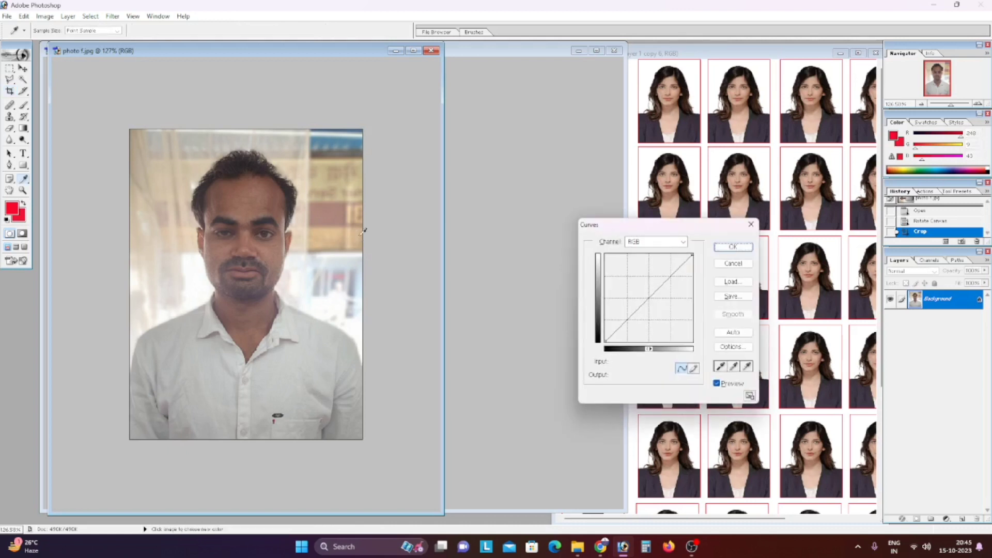
{"action": "left_click_drag", "start_coordinate": [642, 303], "coordinate": [644, 294]}
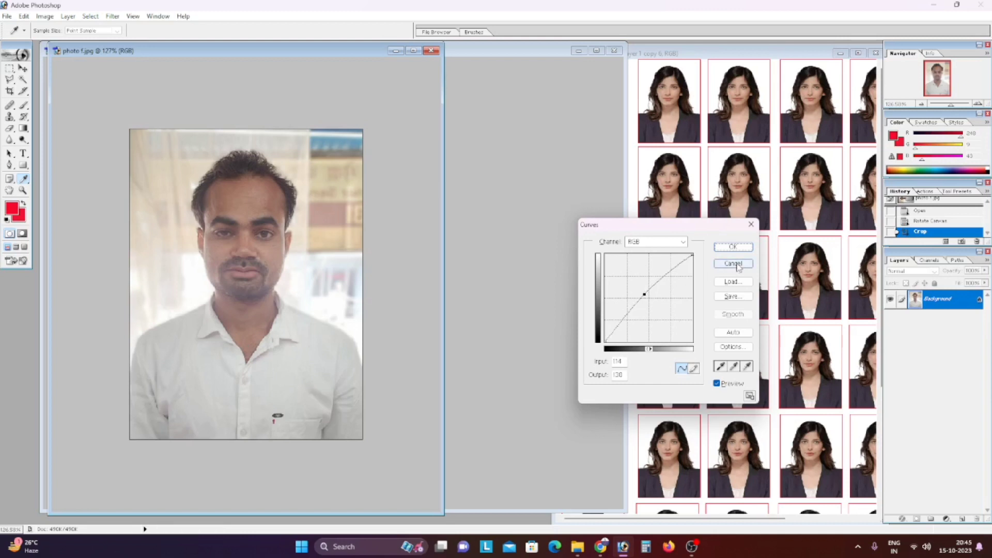
{"action": "left_click", "coordinate": [733, 263]}
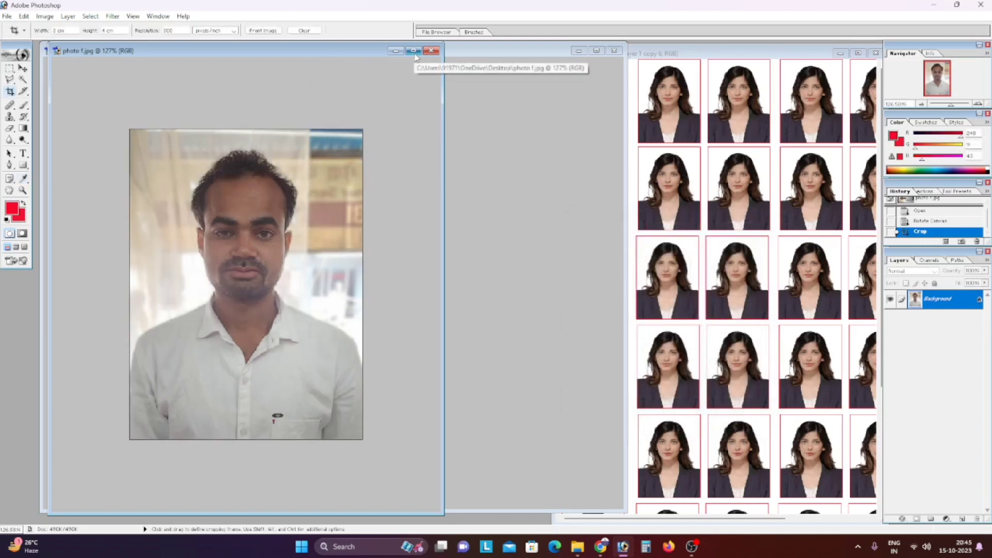
- Outline the background beside the man's hair, ear, neck and shoulder on the image's right side with the Polygonal Lasso, clear it to white and deselect
{"action": "left_click_drag", "start_coordinate": [343, 52], "coordinate": [508, 57]}
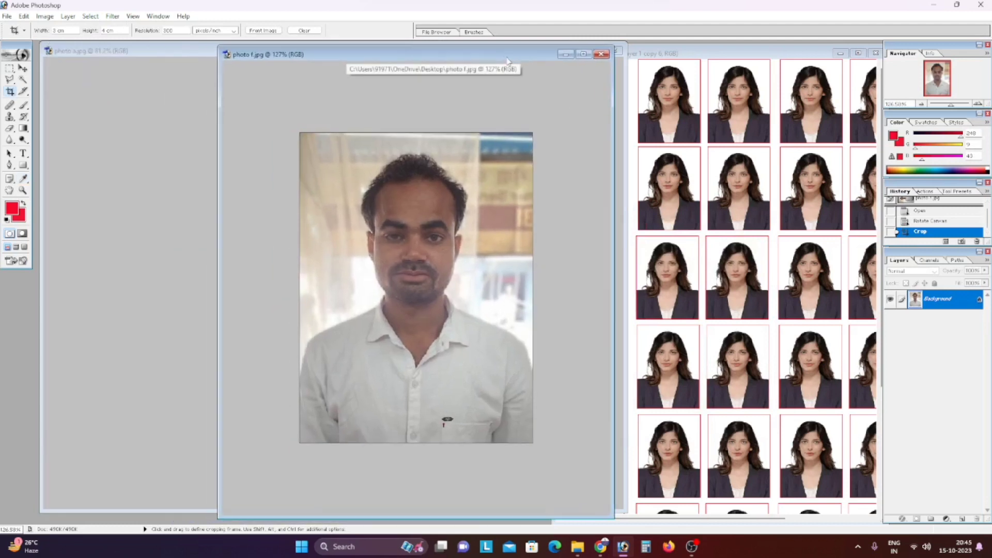
{"action": "key", "text": "ctrl+plus"}
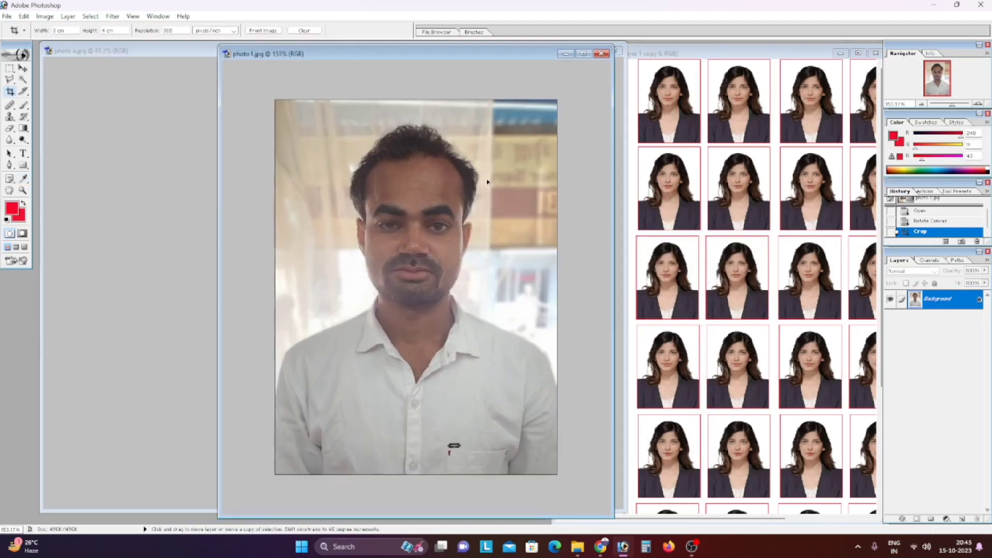
{"action": "key", "text": "ctrl+plus"}
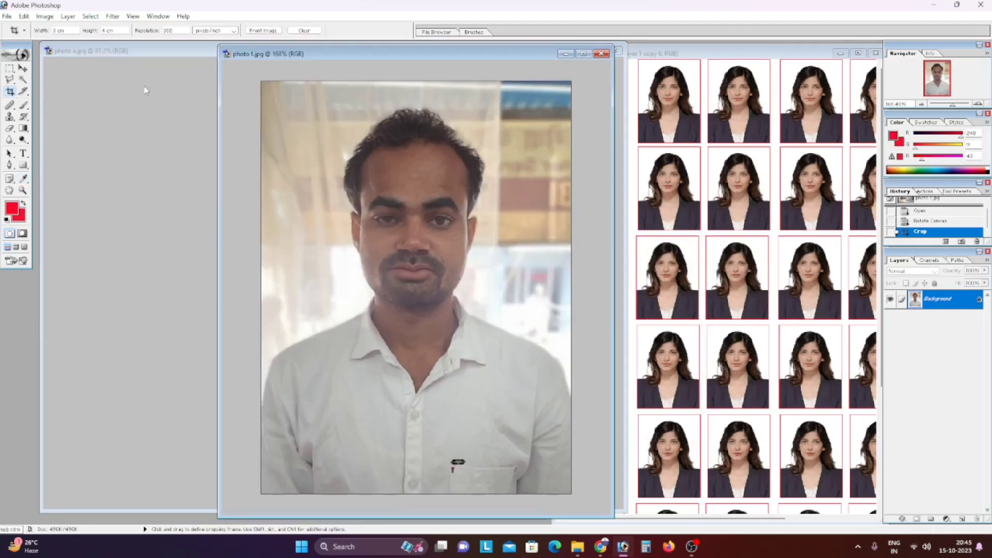
{"action": "left_click", "coordinate": [10, 80]}
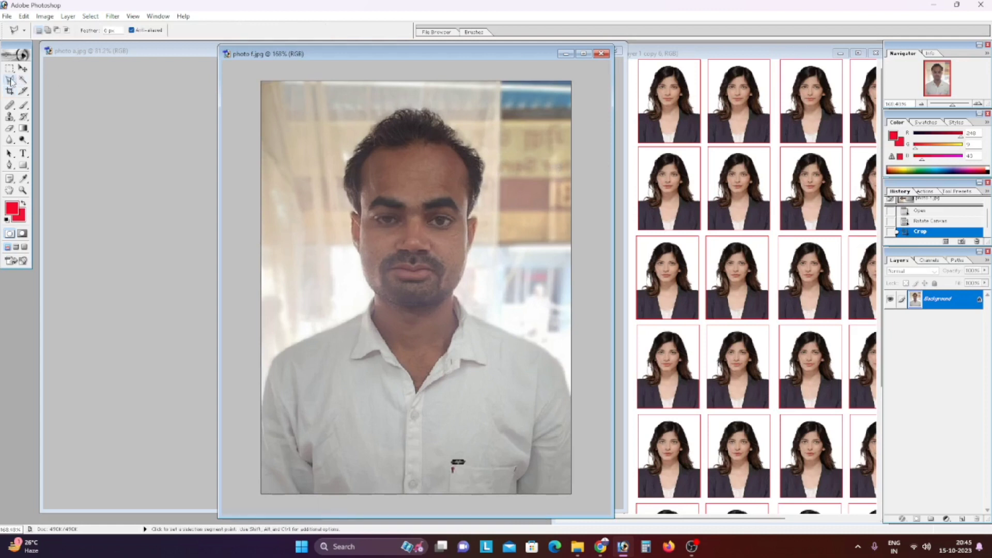
{"action": "left_click", "coordinate": [10, 80]}
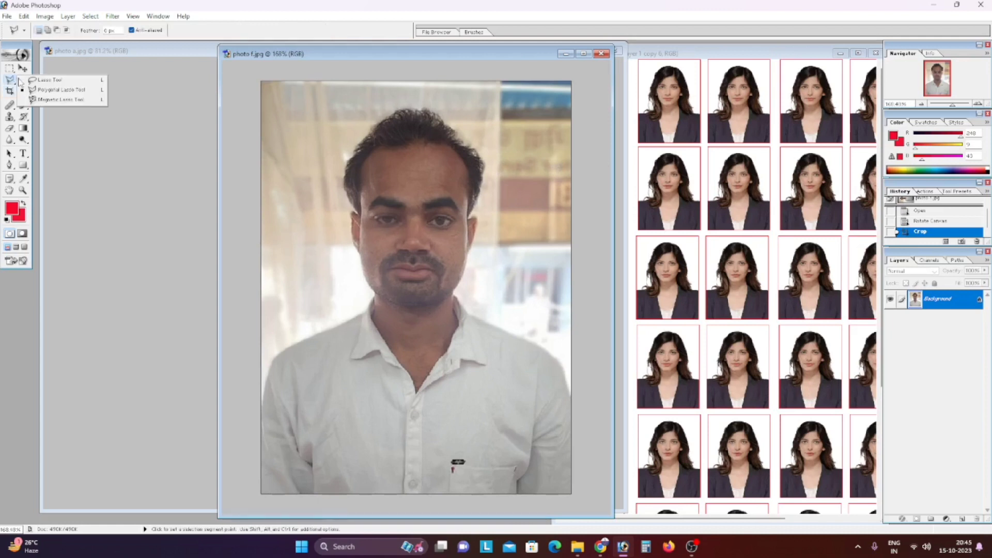
{"action": "left_click", "coordinate": [57, 91]}
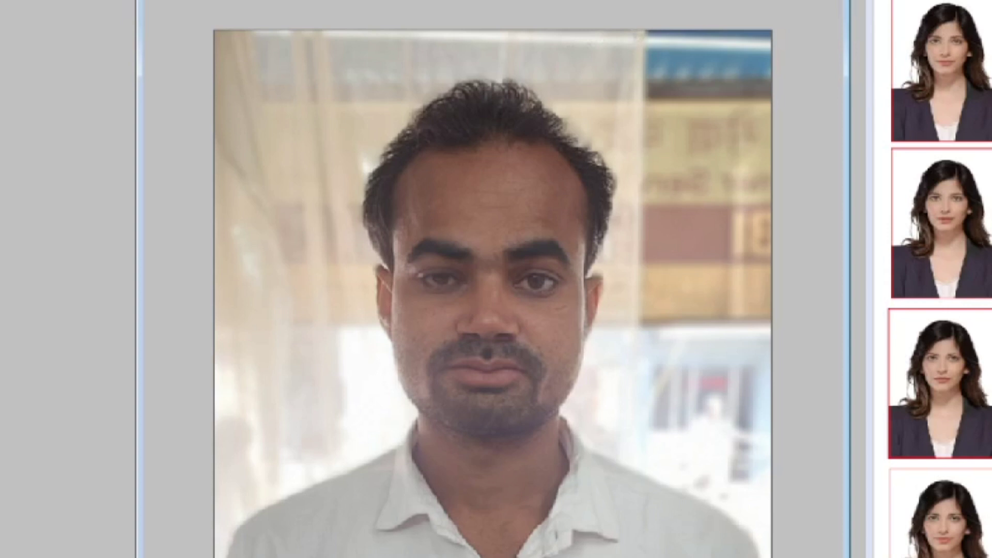
{"action": "left_click", "coordinate": [634, 37]}
{"action": "left_click", "coordinate": [535, 86]}
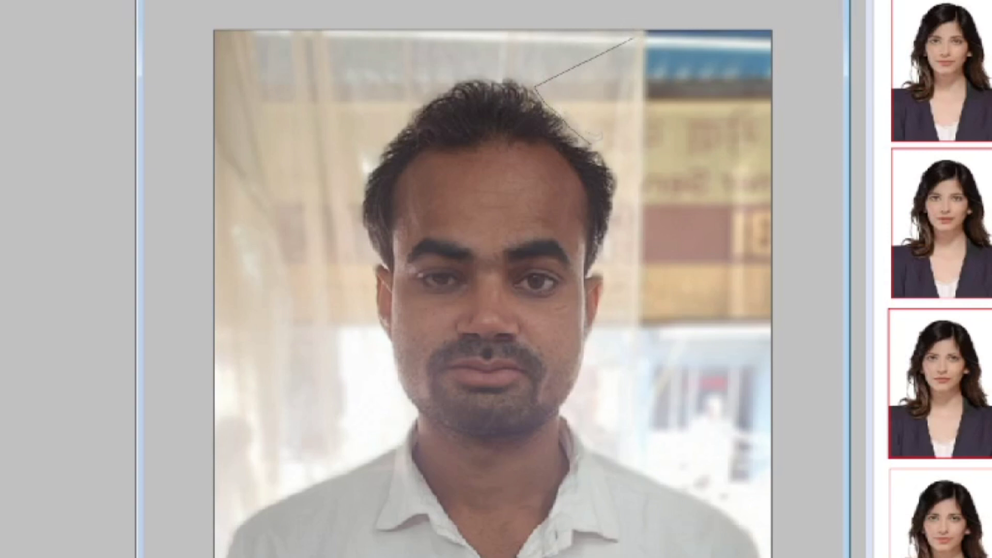
{"action": "left_click", "coordinate": [604, 155]}
{"action": "left_click", "coordinate": [612, 164]}
{"action": "left_click", "coordinate": [614, 181]}
{"action": "left_click", "coordinate": [617, 195]}
{"action": "left_click", "coordinate": [611, 221]}
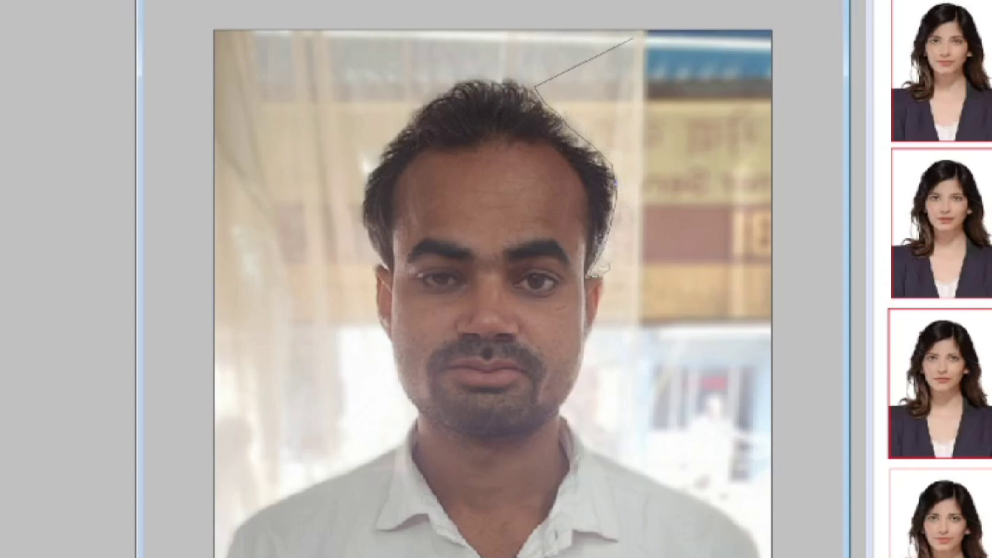
{"action": "left_click", "coordinate": [603, 276]}
{"action": "left_click", "coordinate": [603, 296]}
{"action": "left_click", "coordinate": [596, 321]}
{"action": "left_click", "coordinate": [587, 336]}
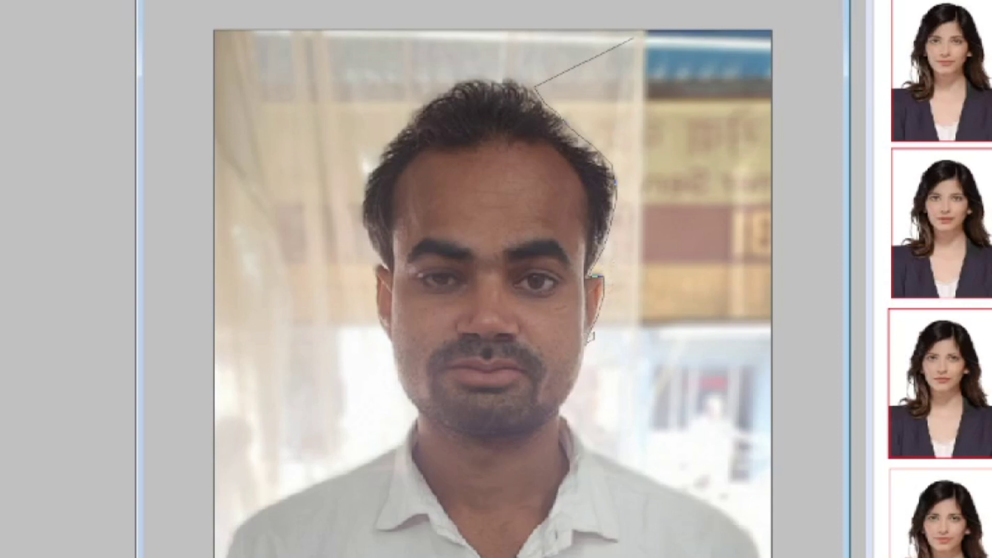
{"action": "left_click", "coordinate": [580, 377]}
{"action": "left_click", "coordinate": [572, 391]}
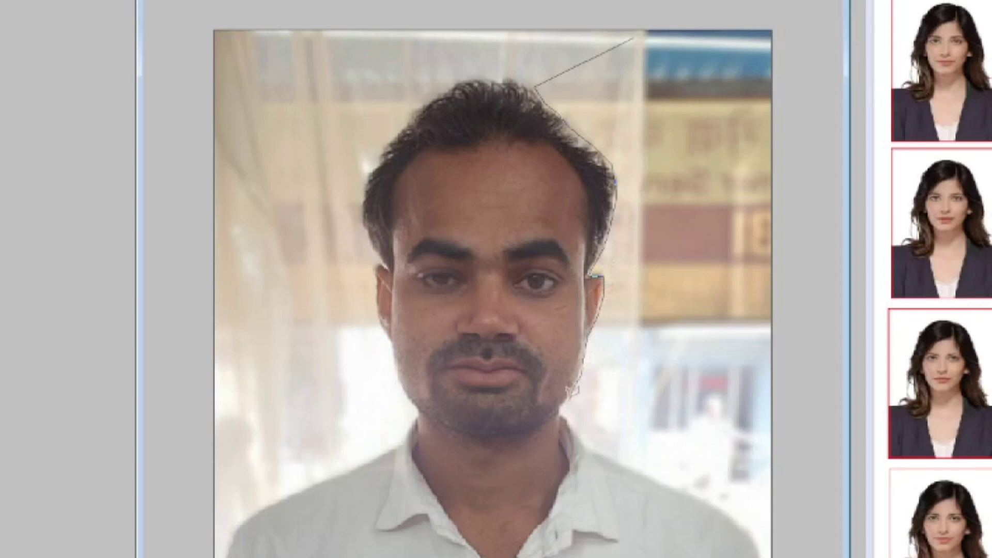
{"action": "left_click", "coordinate": [563, 415]}
{"action": "left_click", "coordinate": [568, 419]}
{"action": "left_click", "coordinate": [572, 430]}
{"action": "left_click", "coordinate": [577, 435]}
{"action": "left_click", "coordinate": [582, 442]}
{"action": "left_click", "coordinate": [588, 448]}
{"action": "left_click", "coordinate": [613, 457]}
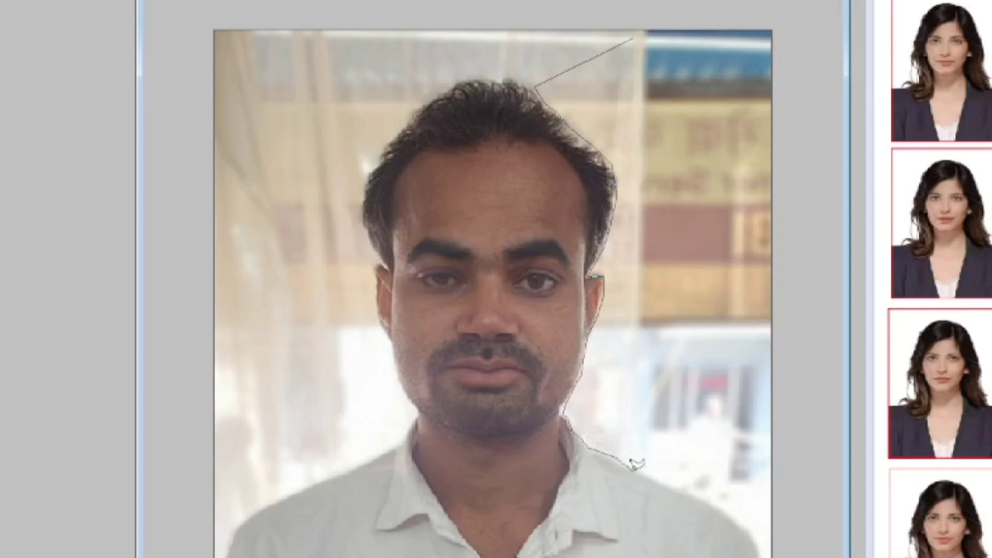
{"action": "left_click", "coordinate": [636, 471]}
{"action": "left_click", "coordinate": [731, 512]}
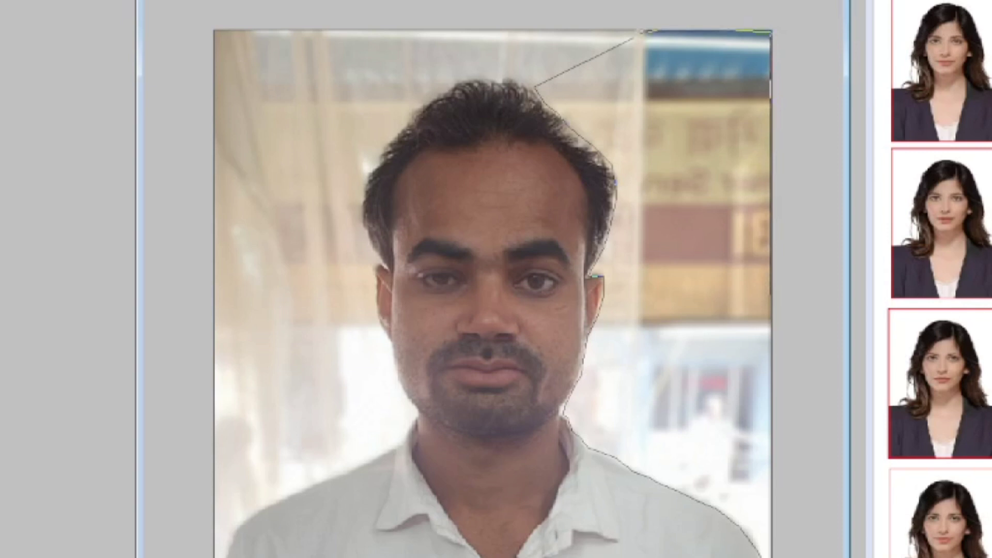
{"action": "left_click", "coordinate": [651, 32]}
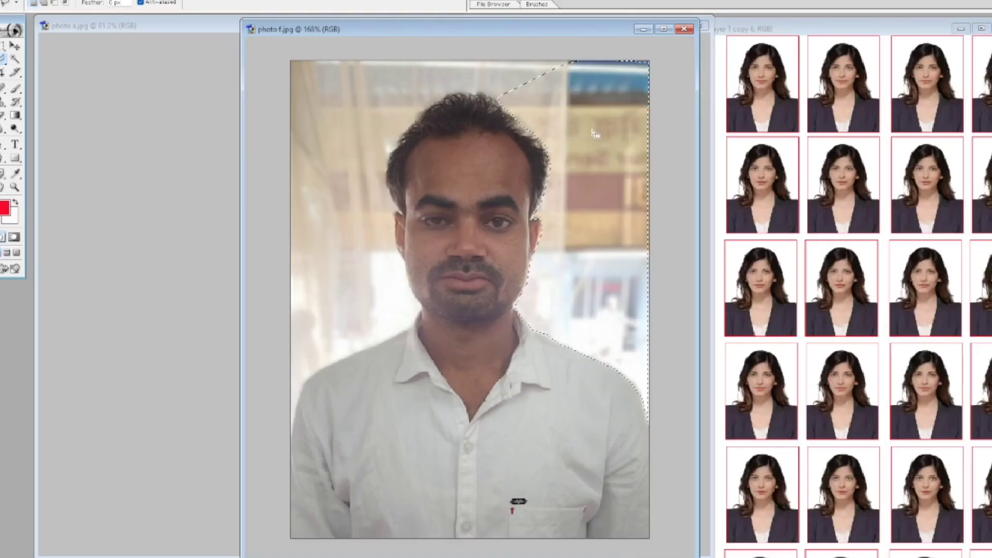
{"action": "key", "text": "Delete"}
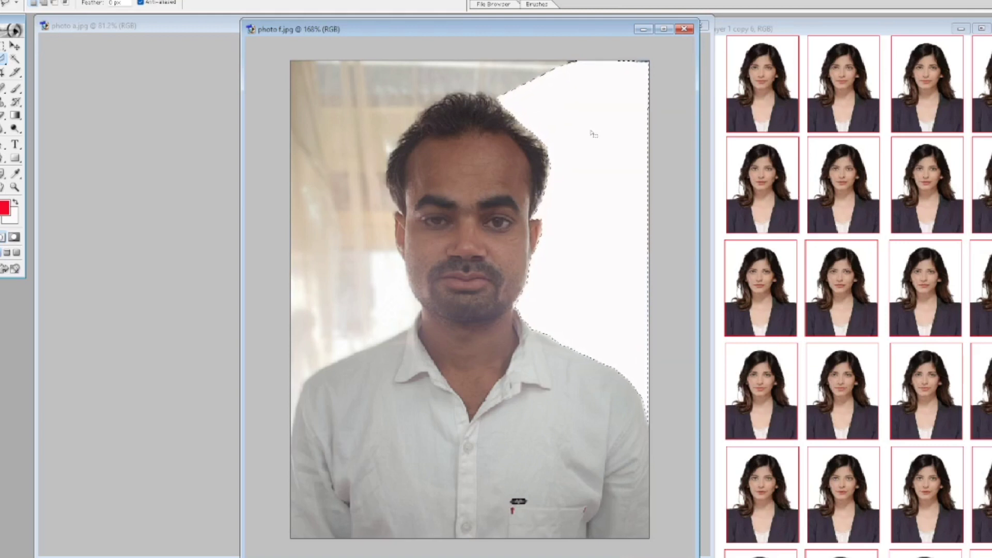
{"action": "right_click", "coordinate": [592, 133]}
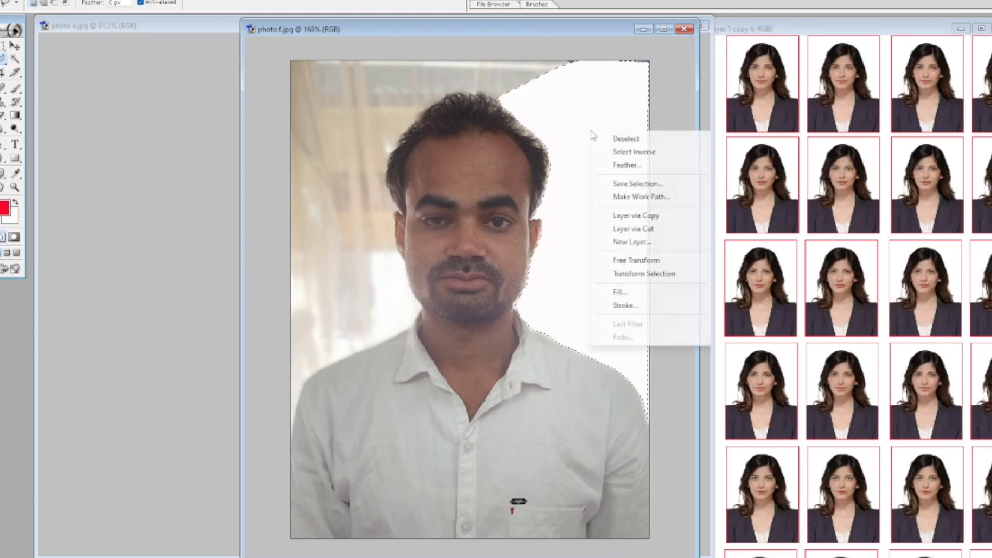
{"action": "left_click", "coordinate": [617, 135]}
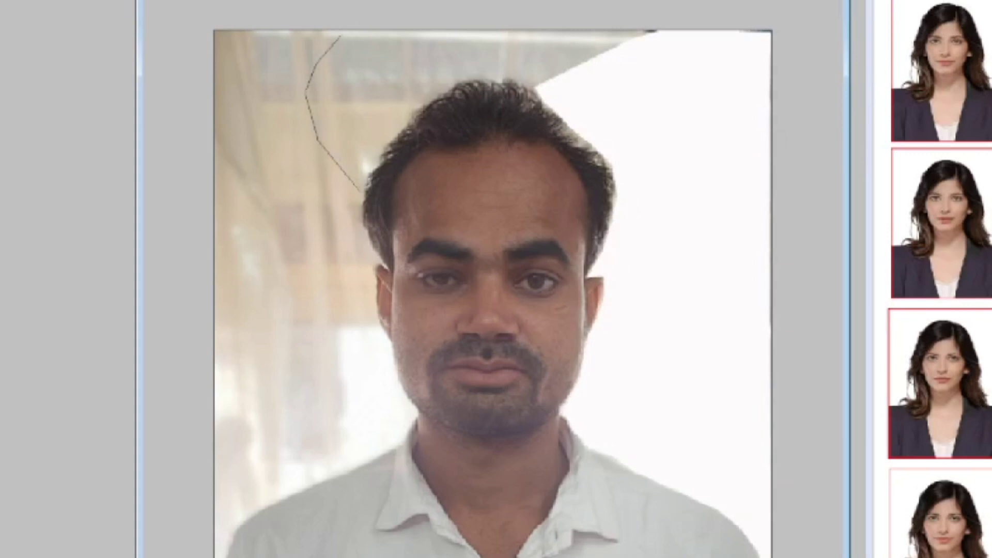
- Select the remaining background above the man's hair with the Polygonal Lasso, clear it to white and deselect
{"action": "left_click", "coordinate": [361, 191]}
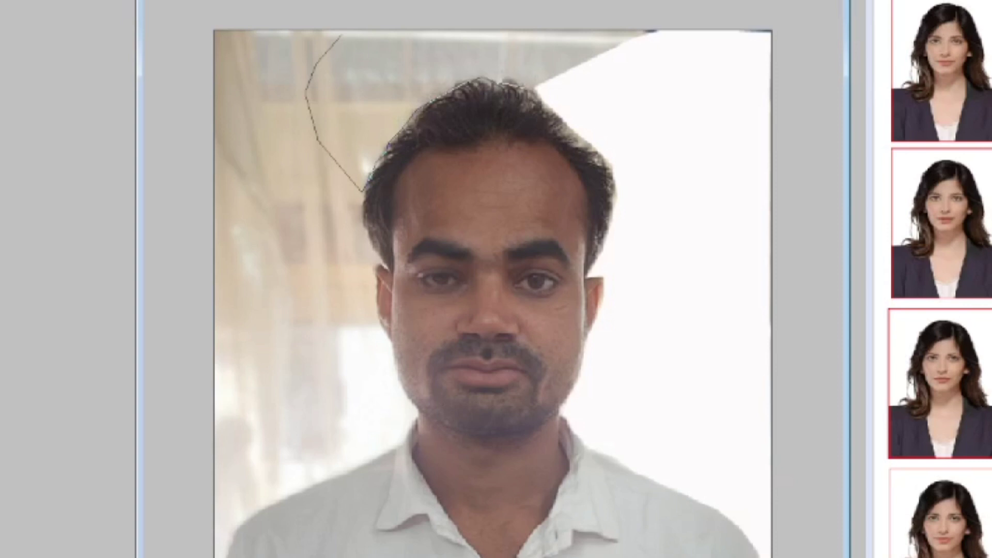
{"action": "mouse_move", "coordinate": [540, 87]}
{"action": "left_mouse_down"}
{"action": "mouse_move", "coordinate": [662, 31]}
{"action": "mouse_move", "coordinate": [515, 30]}
{"action": "left_mouse_up"}
{"action": "left_click_drag", "start_coordinate": [448, 30], "coordinate": [376, 29]}
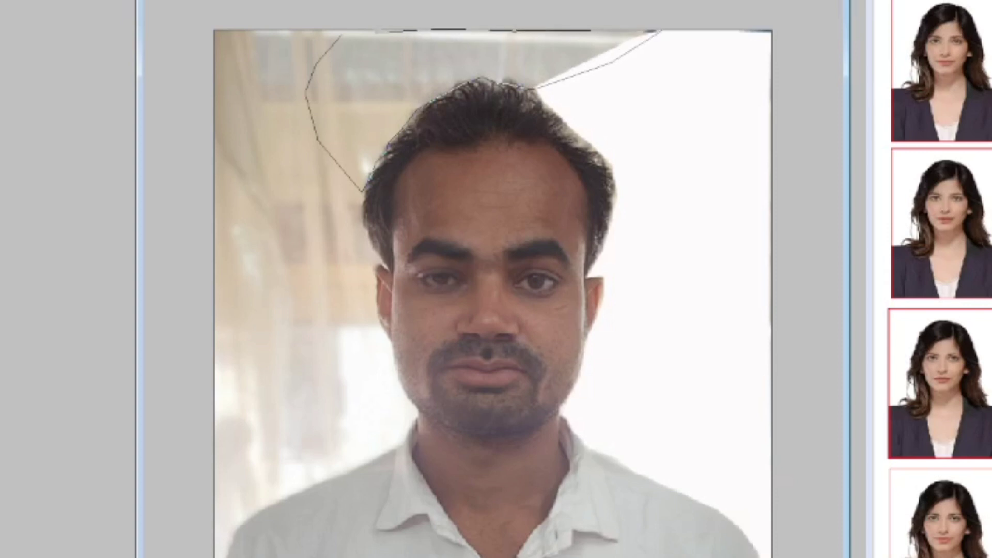
{"action": "left_click_drag", "start_coordinate": [361, 189], "coordinate": [363, 191]}
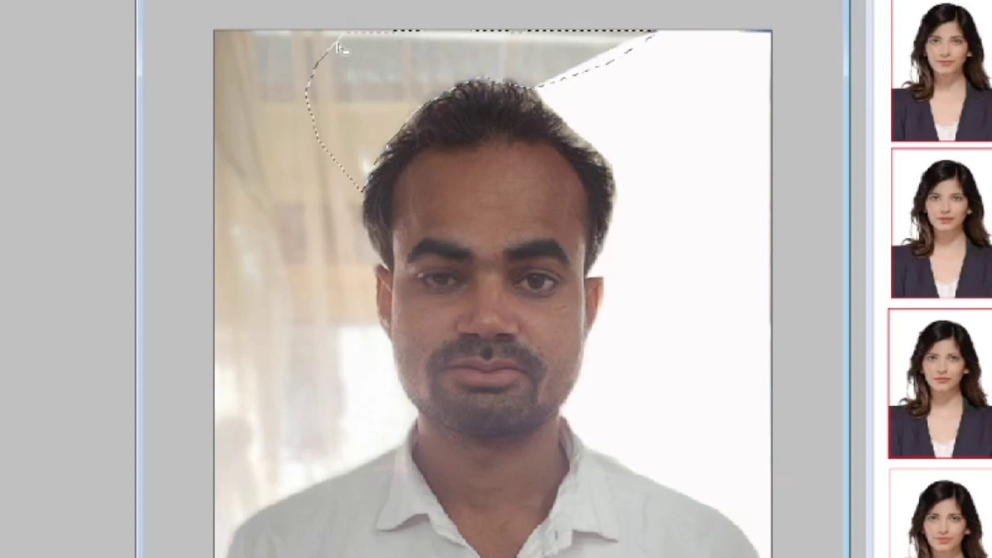
{"action": "key", "text": "Delete"}
{"action": "key", "text": "ctrl+d"}
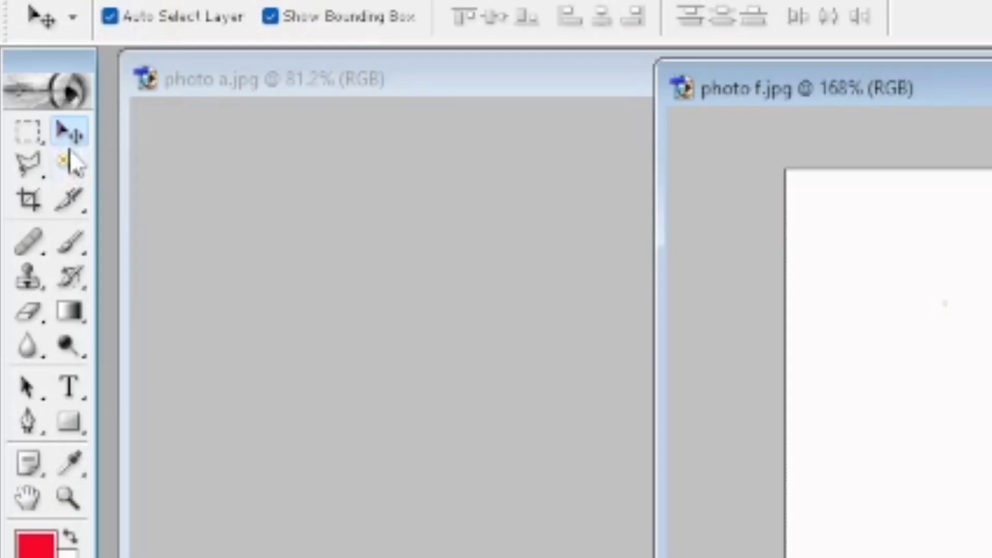
- Select the white backdrop around the man with the Magic Wand, replace it with a bright cyan background colour and deselect
{"action": "left_click", "coordinate": [69, 171]}
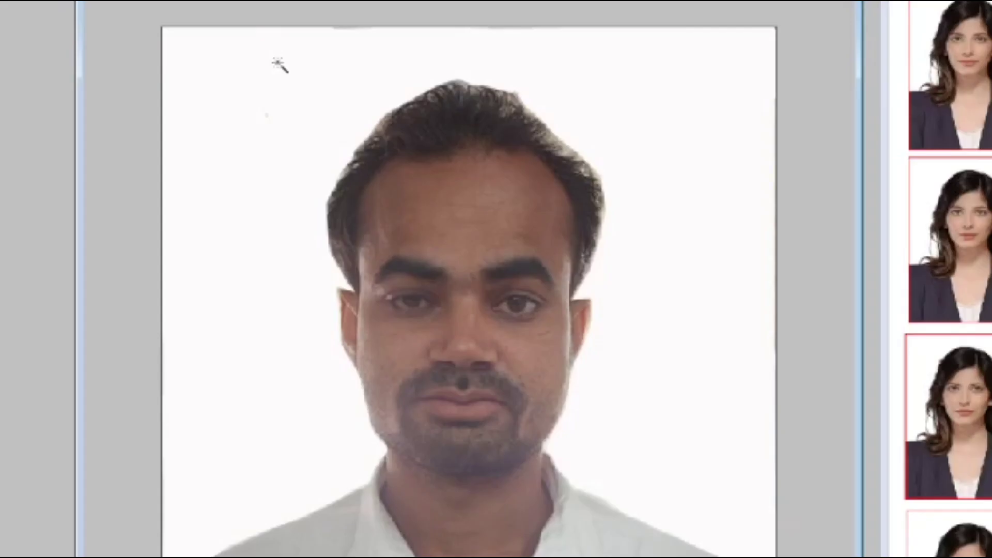
{"action": "left_click", "coordinate": [278, 63]}
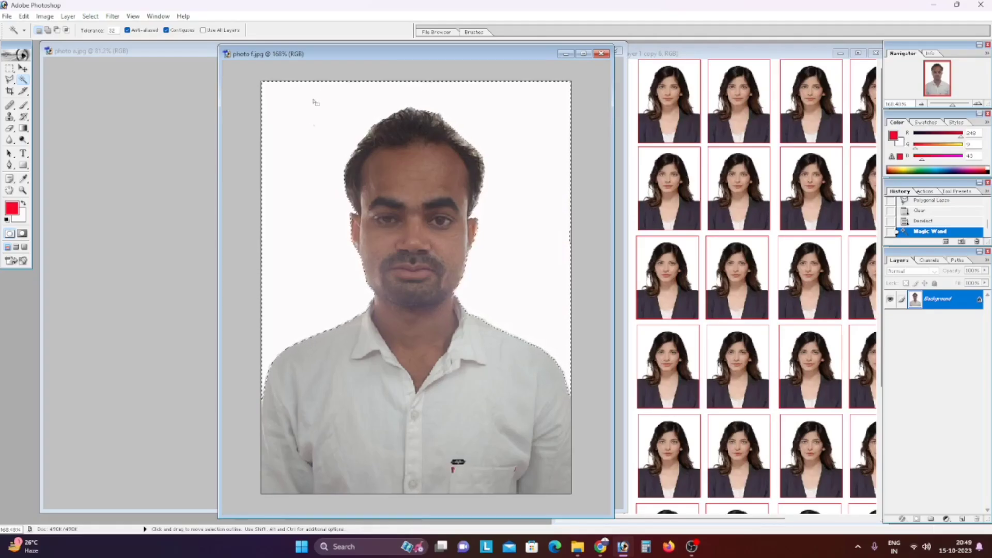
{"action": "left_click", "coordinate": [21, 213]}
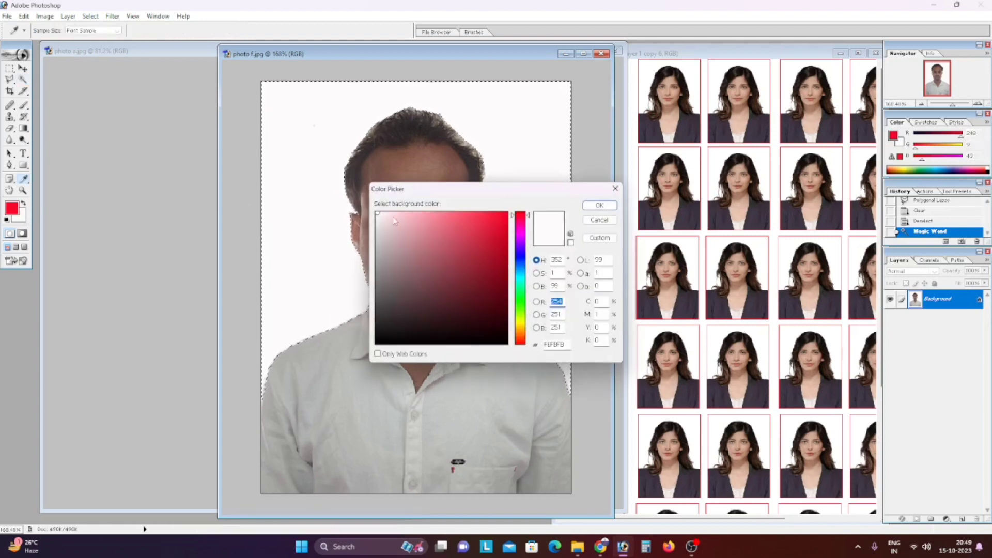
{"action": "left_click", "coordinate": [520, 278]}
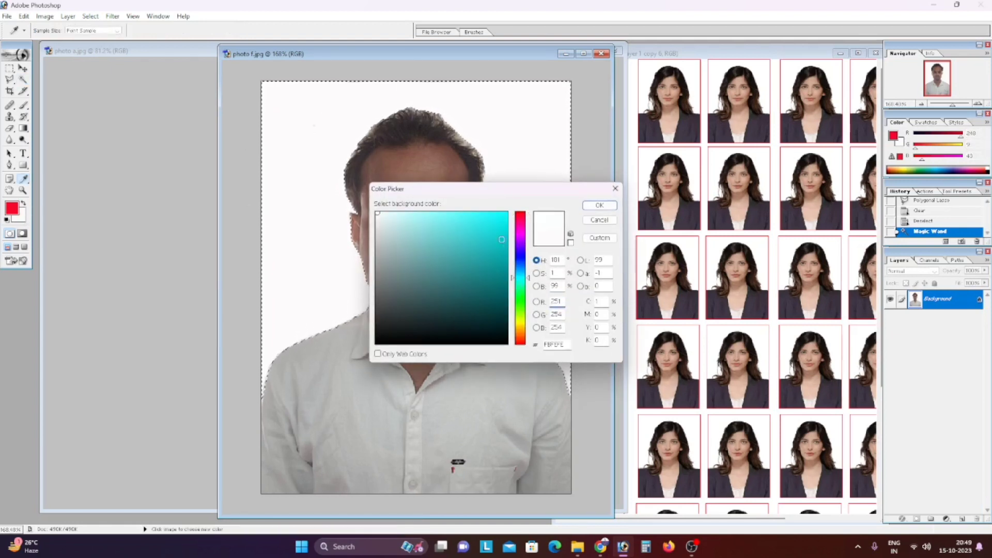
{"action": "left_click", "coordinate": [598, 207]}
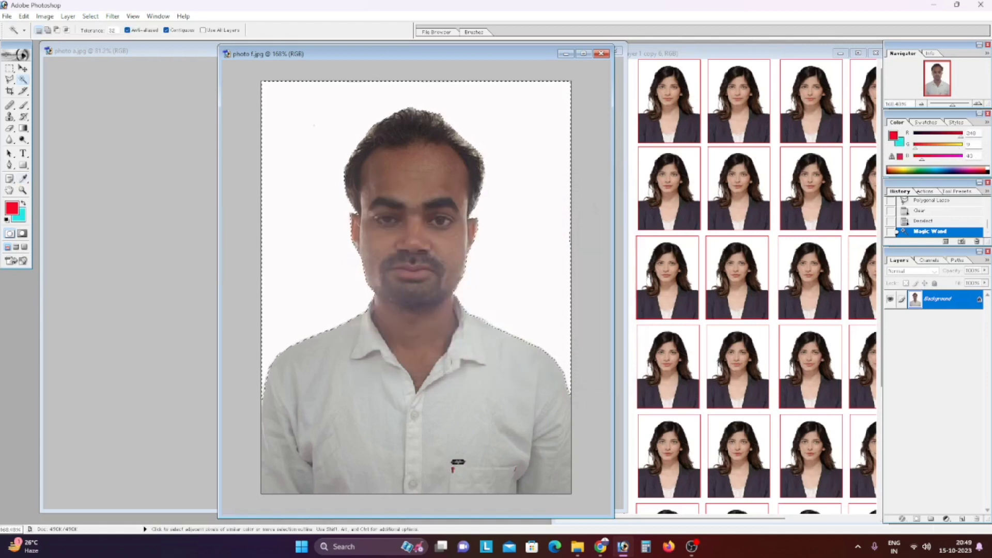
{"action": "key", "text": "Delete"}
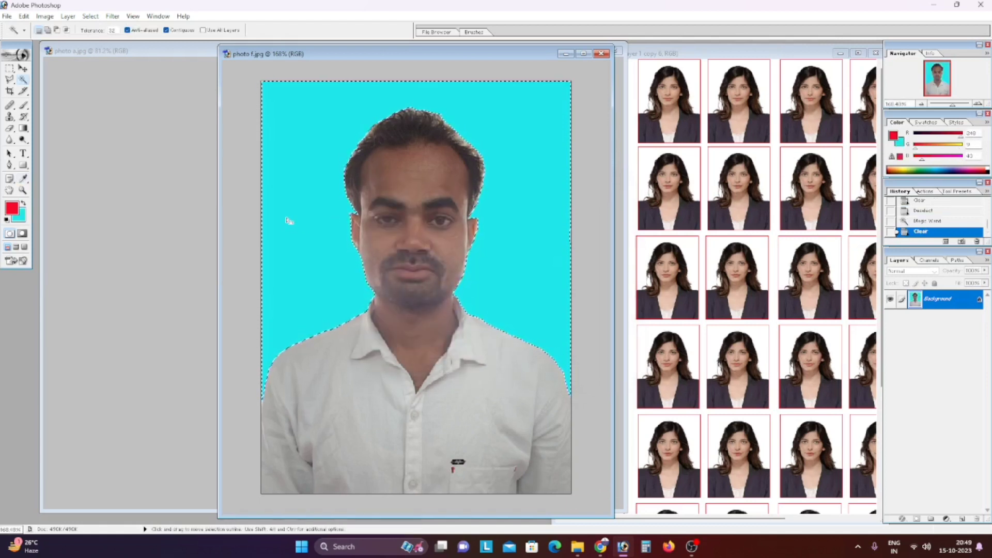
{"action": "key", "text": "ctrl+d"}
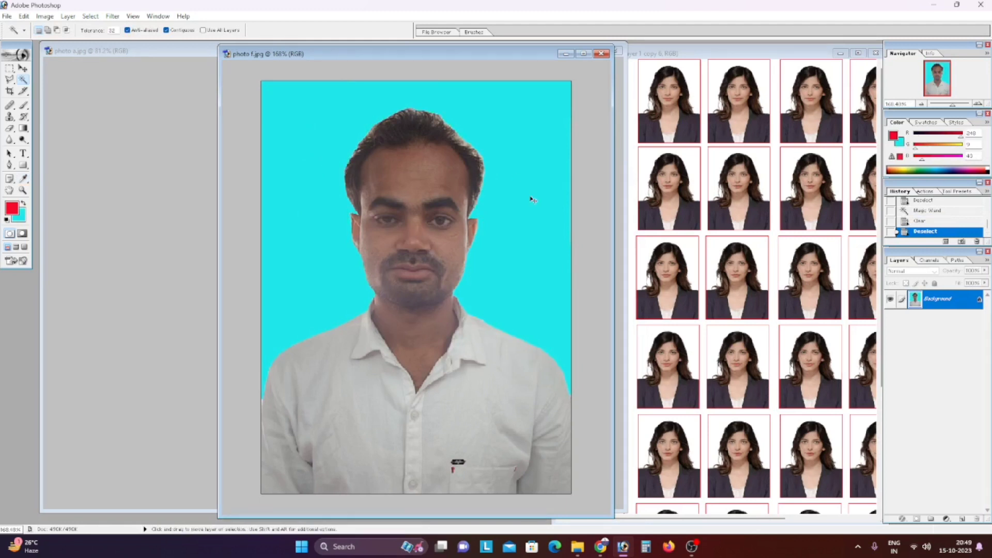
- Brighten photo f.jpg with Curves, raising the RGB midtone point to input 104, output 151
{"action": "key", "text": "ctrl+m"}
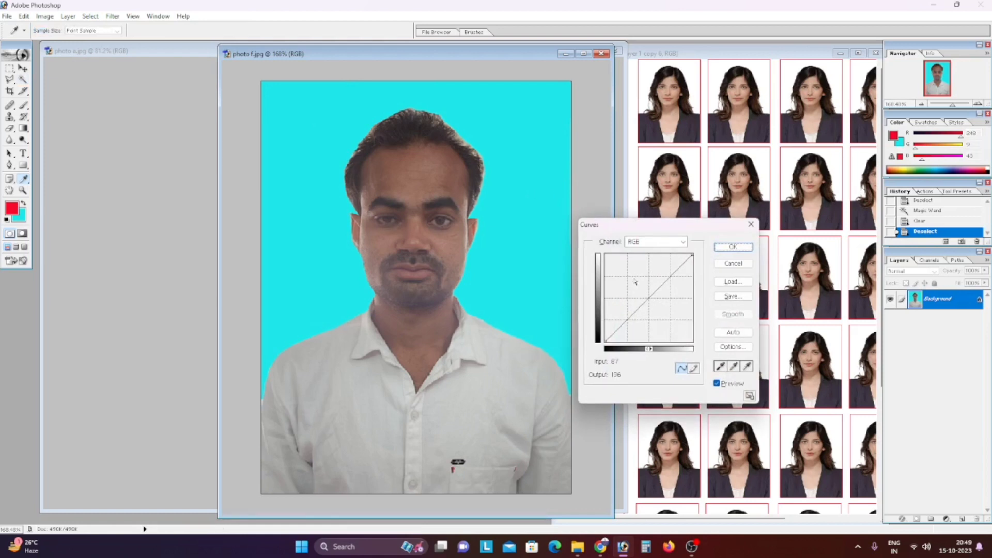
{"action": "left_click_drag", "start_coordinate": [648, 297], "coordinate": [641, 290]}
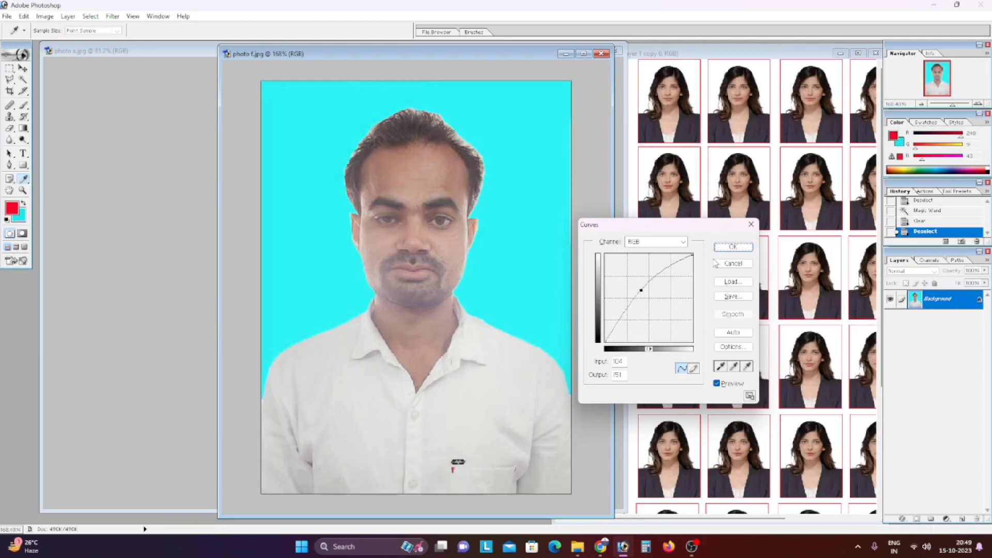
{"action": "left_click", "coordinate": [732, 247]}
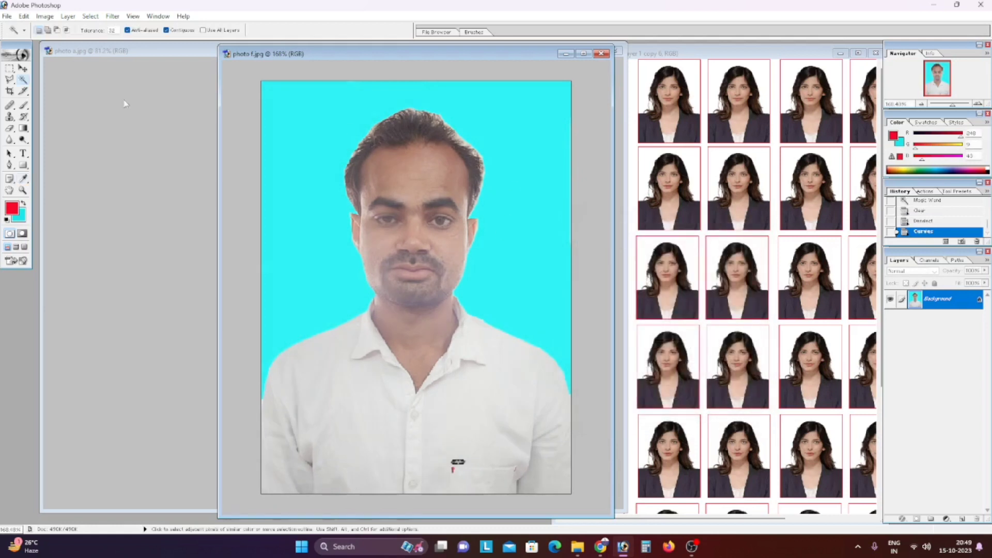
- Create a new white A4 document and place the cyan-background portrait in the page's top-left corner
{"action": "key", "text": "v"}
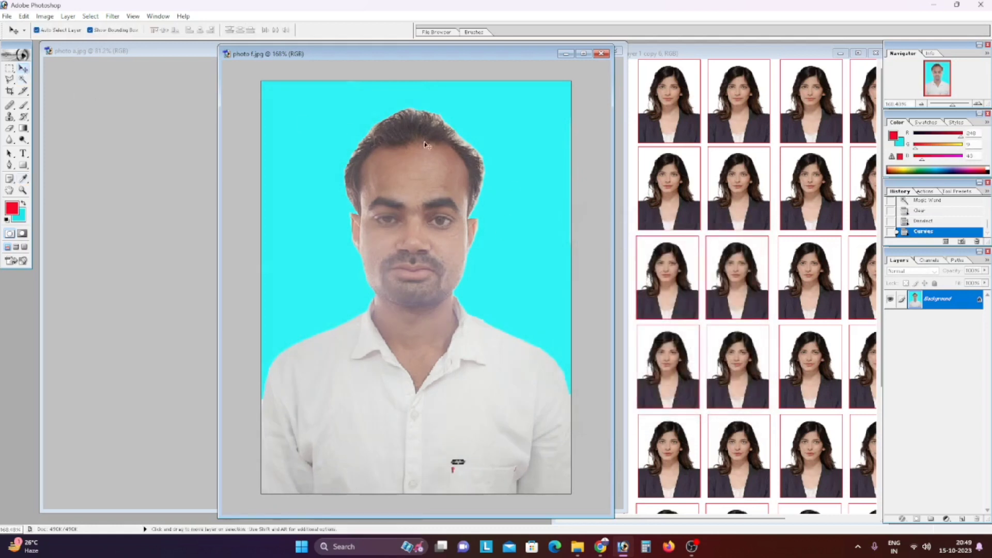
{"action": "left_click", "coordinate": [583, 53]}
{"action": "left_click", "coordinate": [978, 16]}
{"action": "left_click_drag", "start_coordinate": [463, 59], "coordinate": [277, 57]}
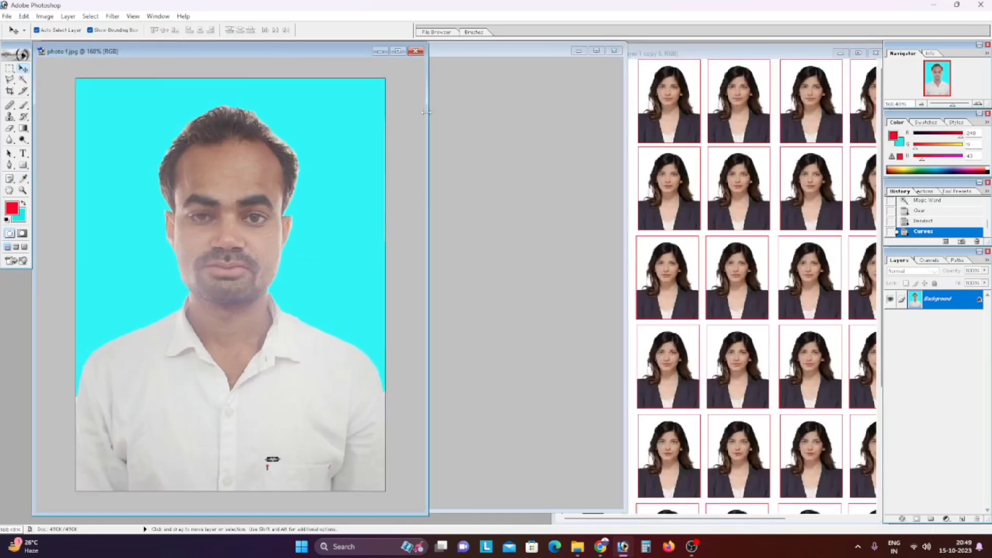
{"action": "key", "text": "ctrl+n"}
{"action": "left_click", "coordinate": [454, 237]}
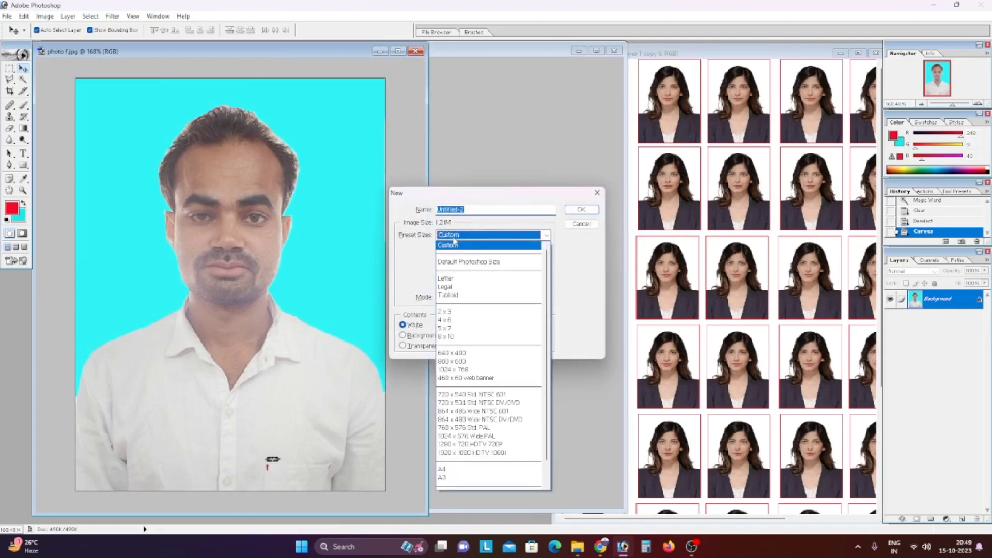
{"action": "left_click", "coordinate": [457, 469]}
{"action": "left_click", "coordinate": [581, 209]}
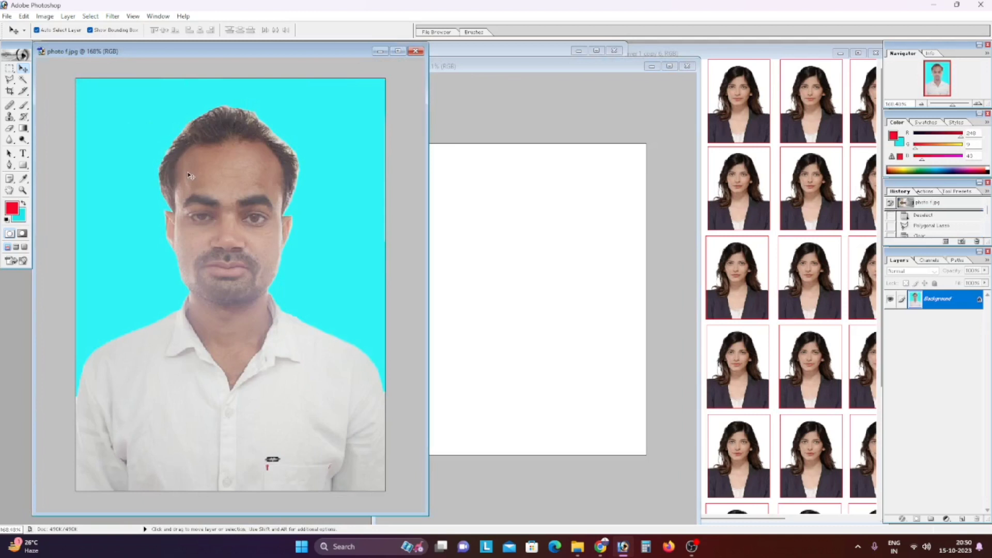
{"action": "left_click_drag", "start_coordinate": [191, 176], "coordinate": [440, 162]}
- Add a solid red stroke centred on the edge of the cyan-background portrait layer at 100% opacity
{"action": "left_click", "coordinate": [25, 16]}
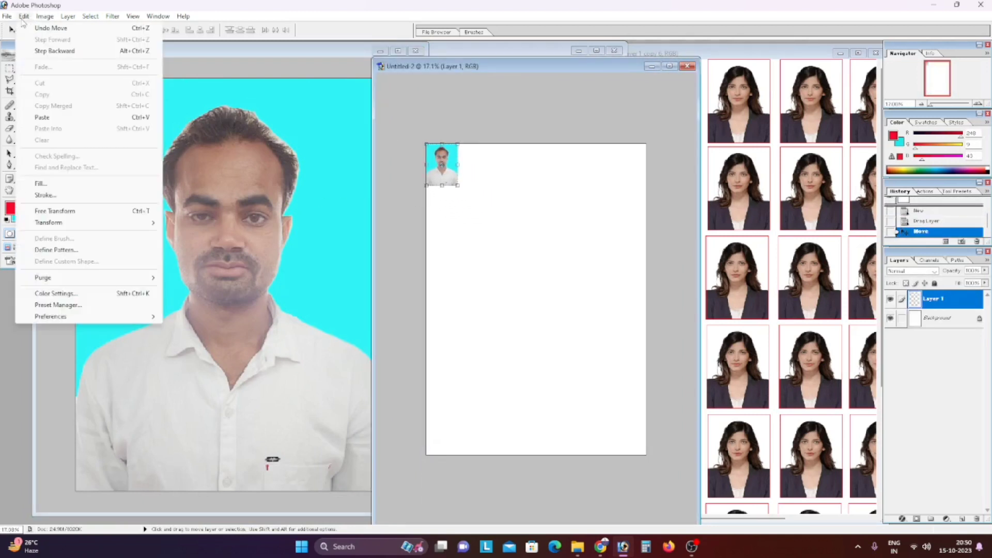
{"action": "left_click", "coordinate": [43, 195]}
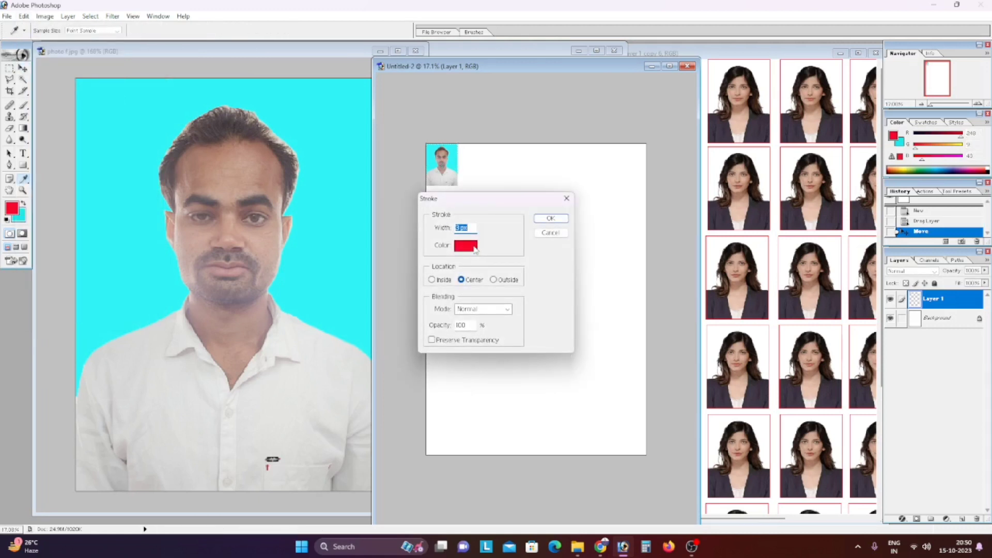
{"action": "left_click", "coordinate": [553, 218]}
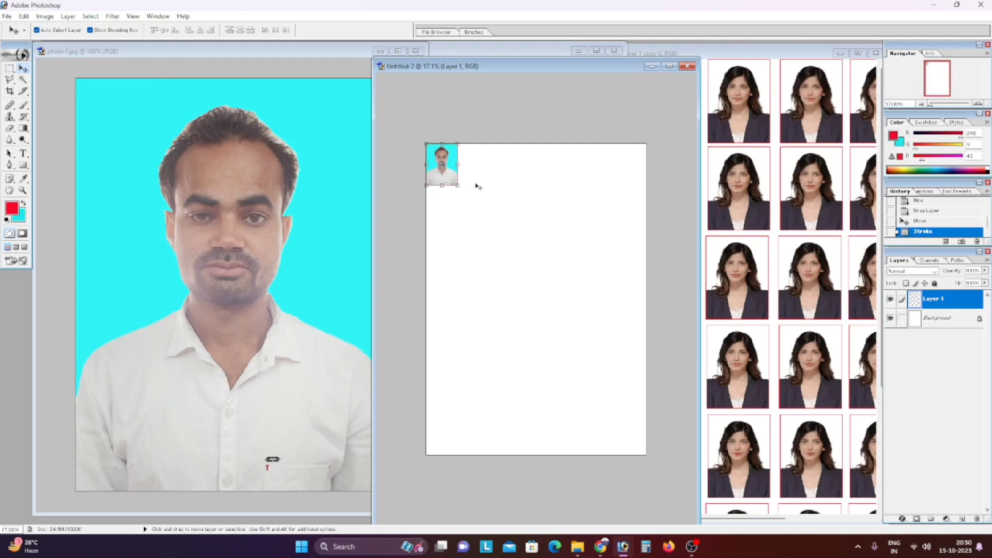
- Duplicate the bordered portrait across the top of the page to make an evenly spaced row of six
{"action": "left_click_drag", "start_coordinate": [443, 164], "coordinate": [543, 164]}
{"action": "left_click_drag", "start_coordinate": [542, 164], "coordinate": [579, 165]}
{"action": "left_click_drag", "start_coordinate": [578, 165], "coordinate": [608, 165]}
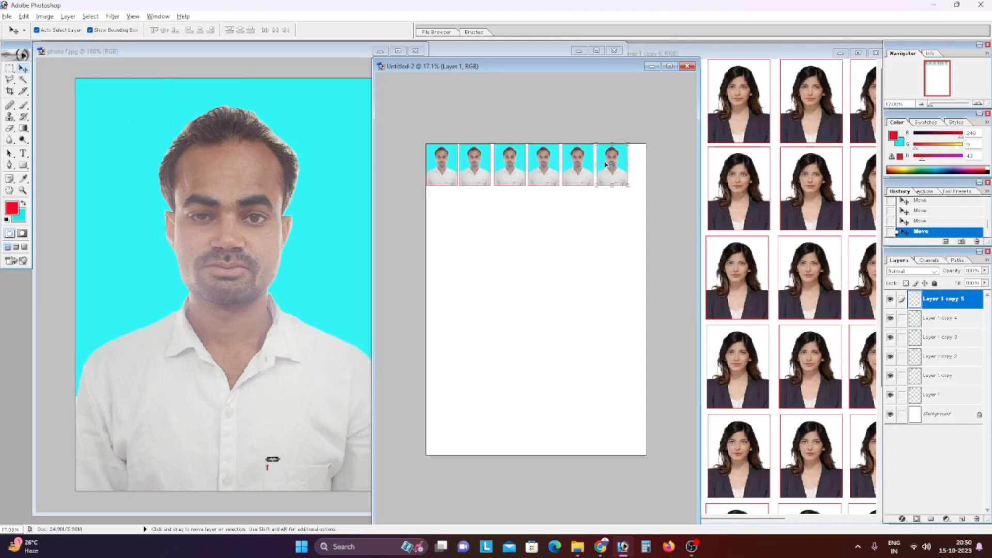
- Merge the six portrait layers of the top row into a single layer above the background
{"action": "key", "text": "ctrl+e"}
{"action": "key", "text": "ctrl+e"}
{"action": "key", "text": "ctrl+e"}
{"action": "key", "text": "ctrl+e"}
{"action": "key", "text": "ctrl+e"}
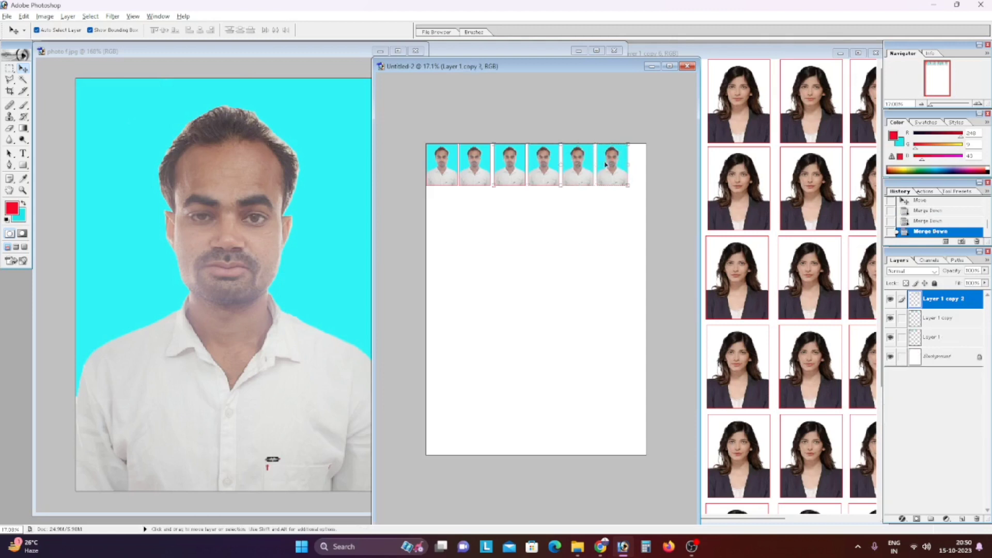
- Nudge the merged portrait row right until it is centred across the page width
{"action": "key", "text": "shift+Right"}
{"action": "key", "text": "shift+Right"}
{"action": "key", "text": "shift+Right"}
{"action": "key", "text": "shift+Right"}
{"action": "key", "text": "shift+Right"}
{"action": "key", "text": "shift+Right"}
{"action": "key", "text": "shift+Right"}
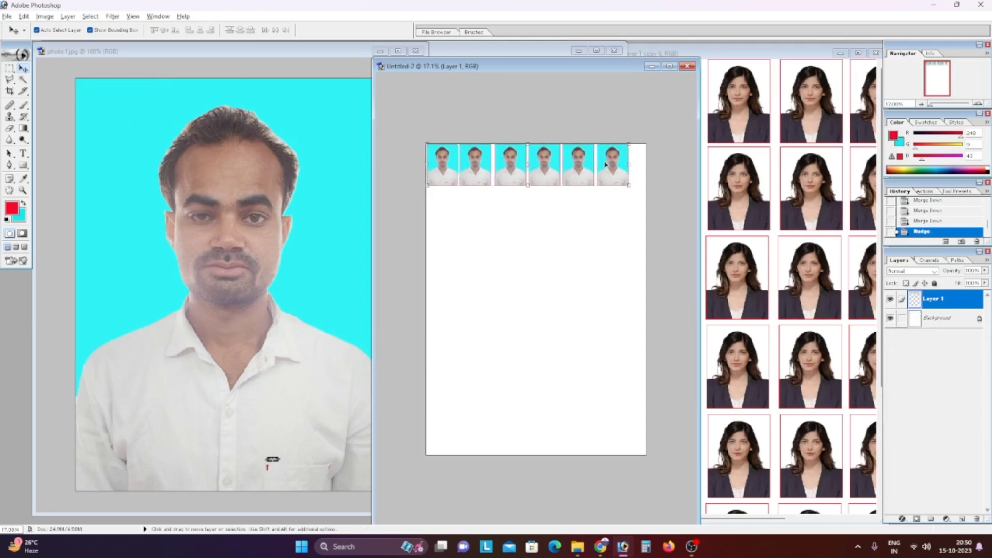
{"action": "key", "text": "shift+Right"}
{"action": "key", "text": "shift+Right"}
{"action": "key", "text": "shift+Right"}
{"action": "key", "text": "shift+Right"}
{"action": "key", "text": "shift+Right"}
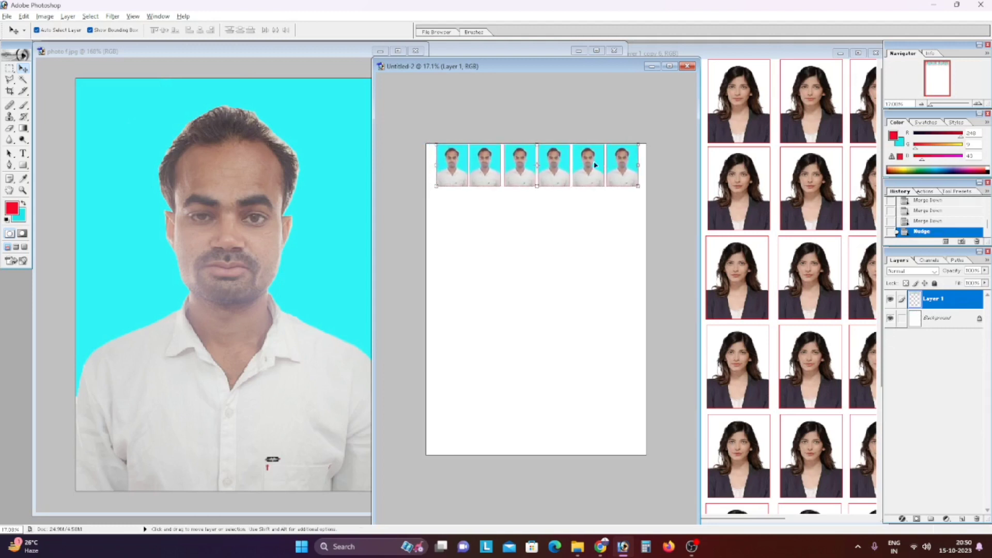
- Duplicate the portrait row down the page to make seven rows, and nudge the last row up to fit
{"action": "left_click_drag", "start_coordinate": [562, 171], "coordinate": [554, 430]}
{"action": "key", "text": "Up"}
{"action": "key", "text": "Up"}
{"action": "key", "text": "Up"}
{"action": "key", "text": "Up"}
{"action": "key", "text": "Up"}
{"action": "key", "text": "Up"}
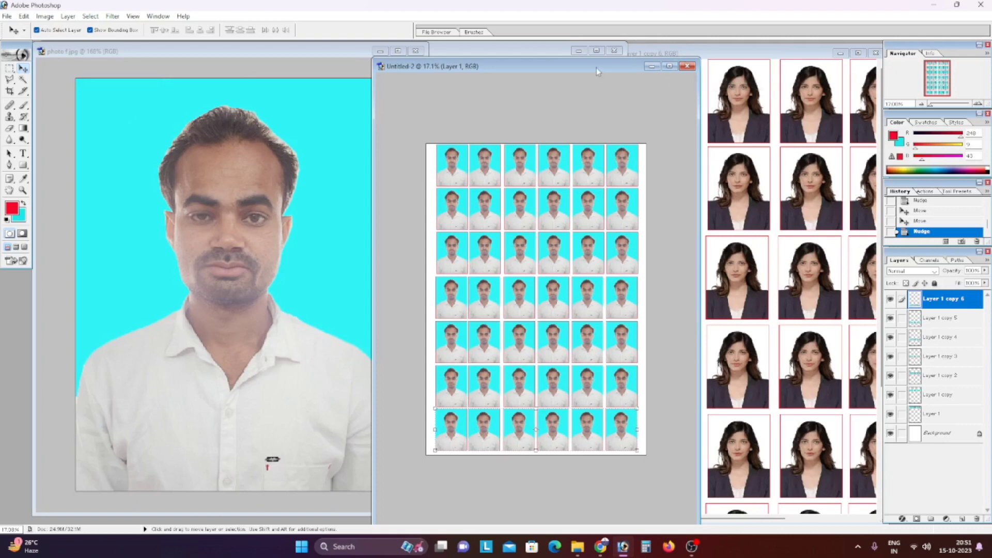
- Arrange the two finished photo sheets side by side and enlarge the cyan-background sheet to examine the portraits and borders
{"action": "left_click_drag", "start_coordinate": [596, 67], "coordinate": [381, 70]}
{"action": "left_click", "coordinate": [729, 55]}
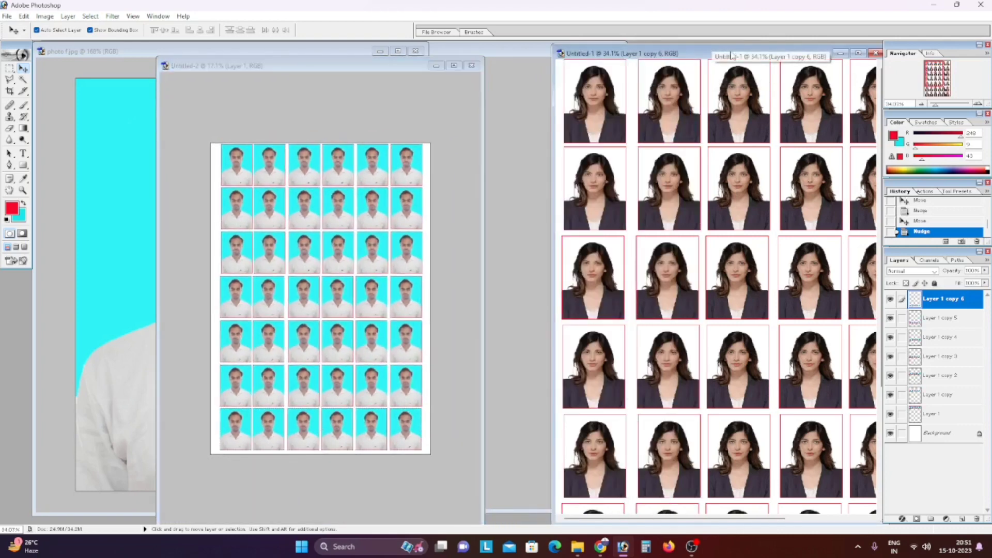
{"action": "left_click_drag", "start_coordinate": [729, 55], "coordinate": [672, 57]}
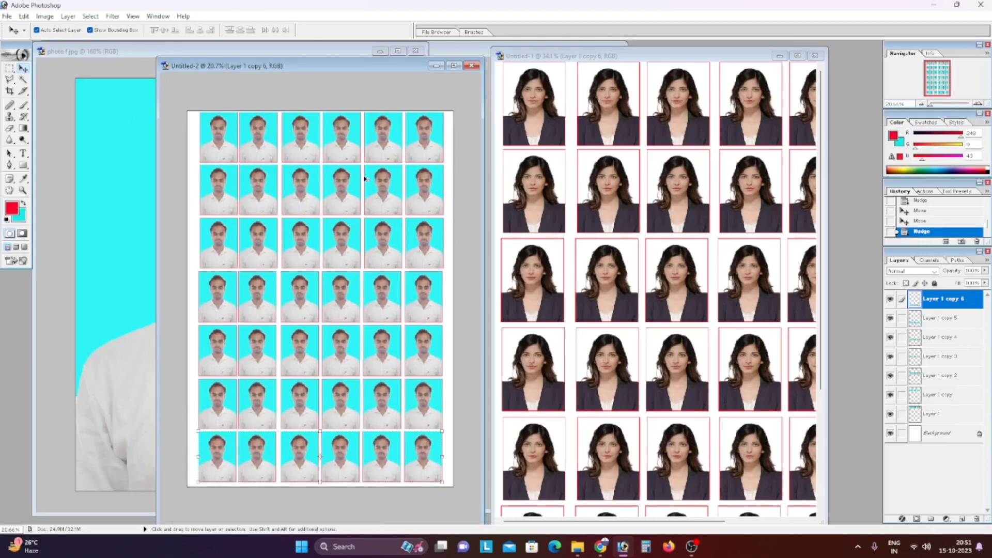
{"action": "key", "text": "alt"}
{"action": "key", "text": "alt"}
{"action": "scroll", "coordinate": [364, 178], "scroll_direction": "up", "scroll_amount": 5}
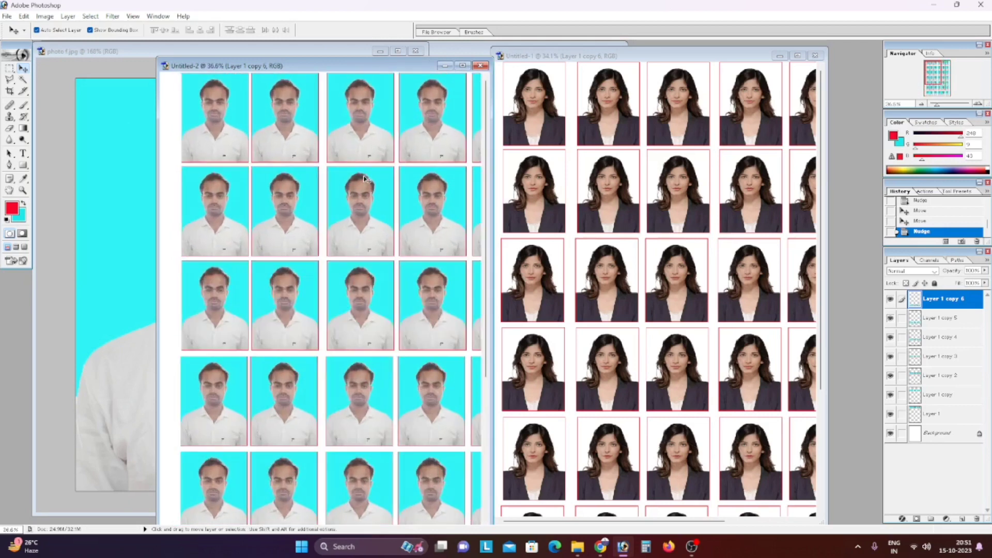
{"action": "left_click_drag", "start_coordinate": [342, 66], "coordinate": [312, 47]}
{"action": "left_click_drag", "start_coordinate": [557, 49], "coordinate": [555, 51]}
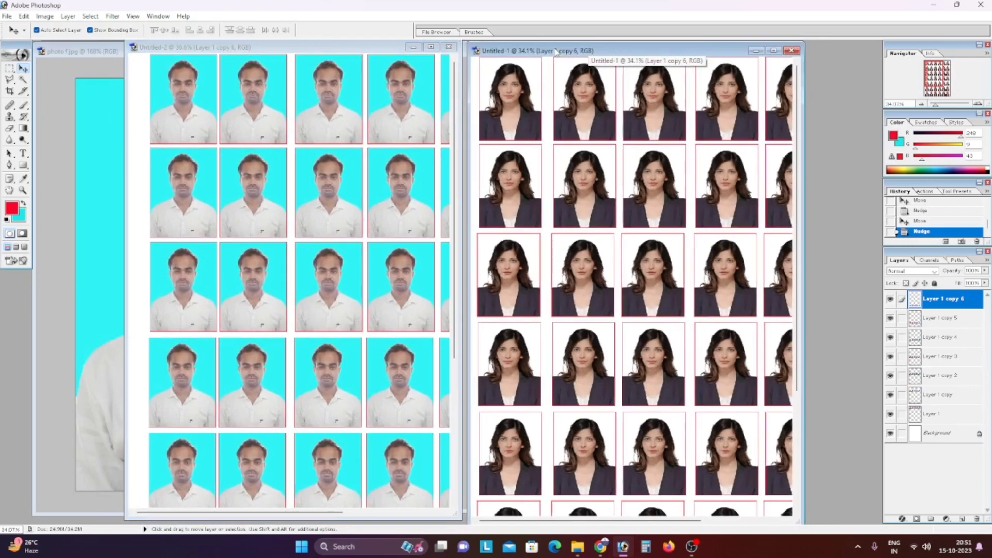